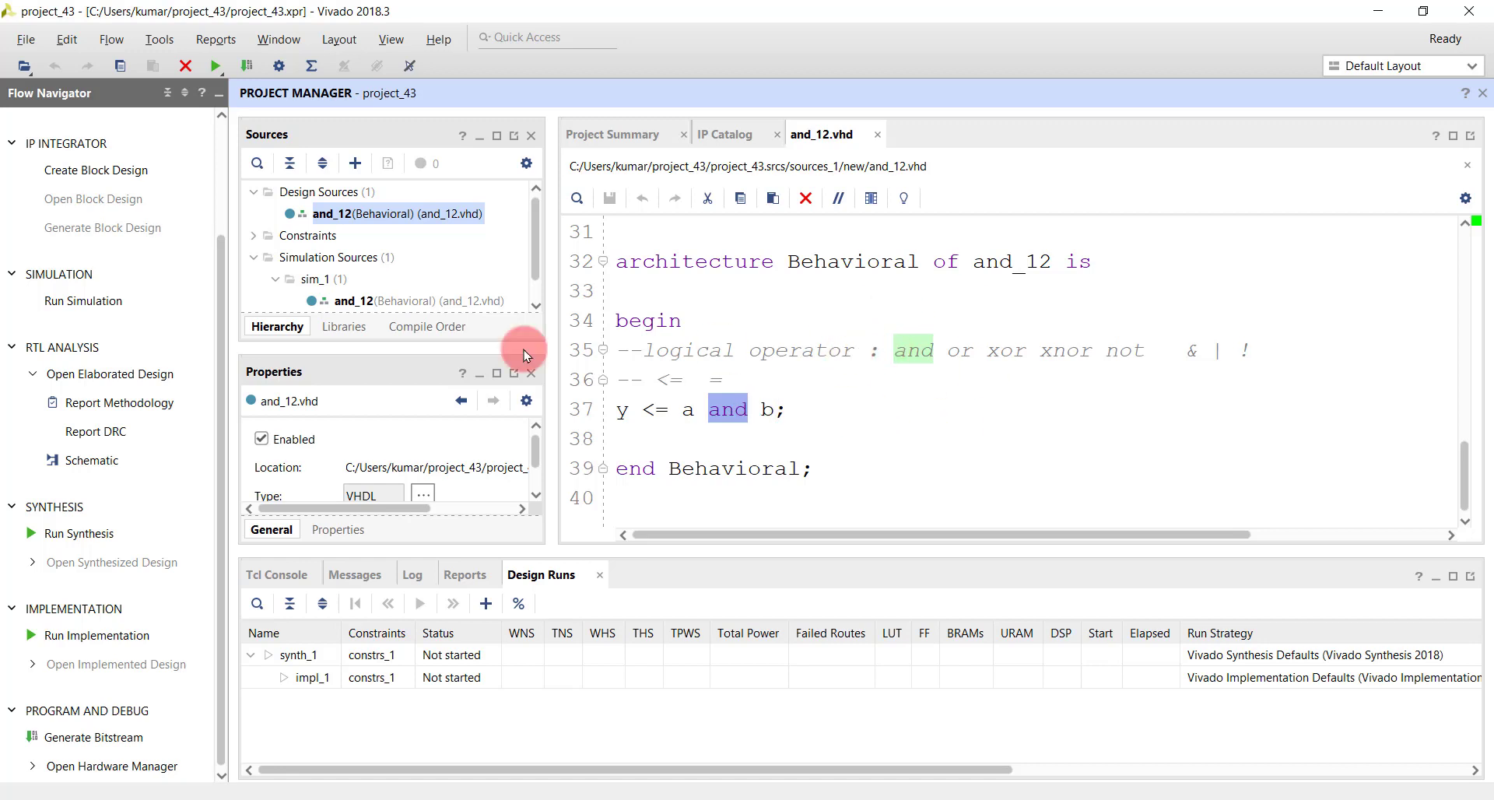
# - Open the elaborated design's schematic and launch synthesis on the local host with 4 jobs in the default directory
pyautogui.click(78, 377)
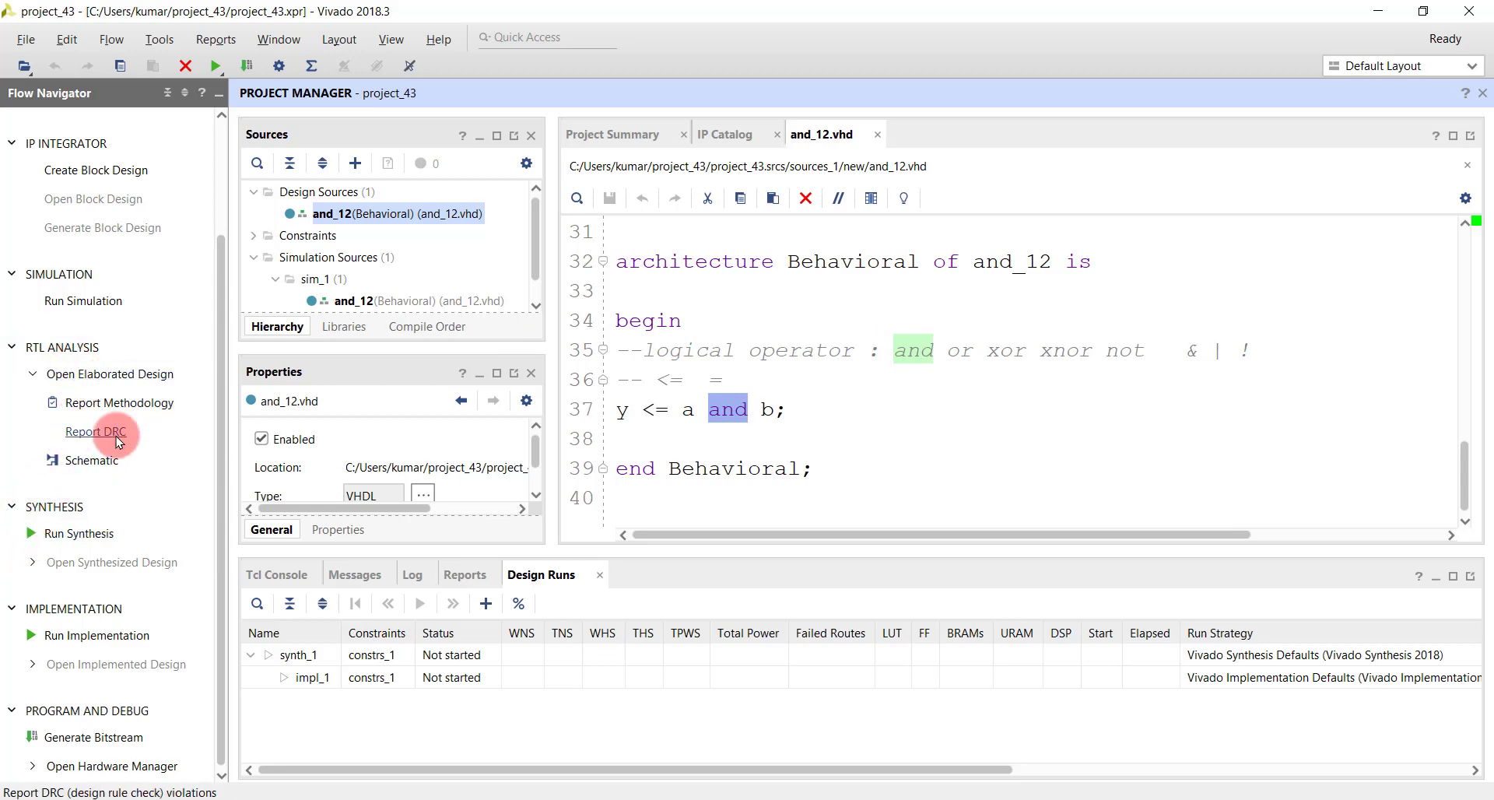
pyautogui.click(877, 474)
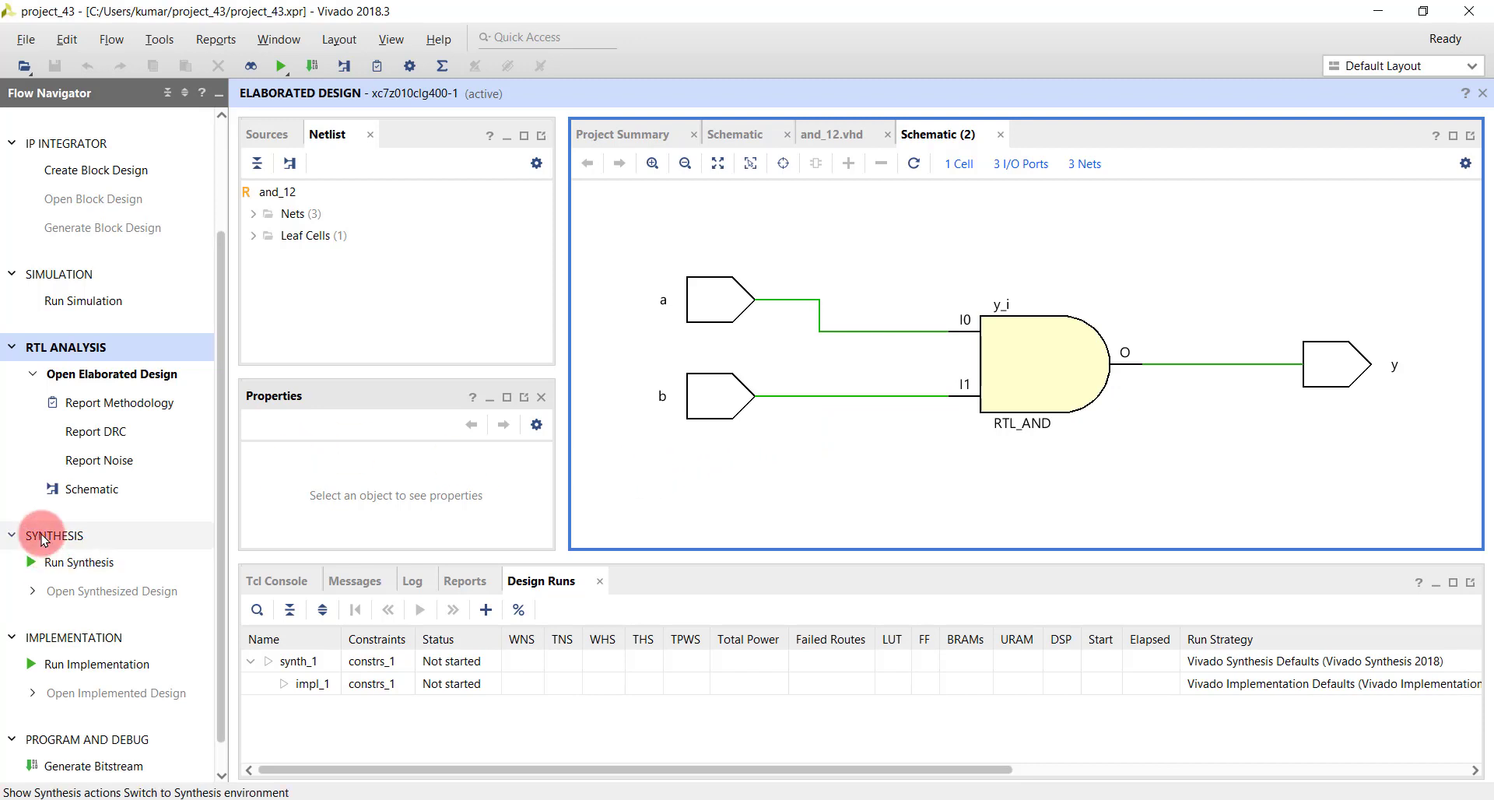
pyautogui.click(74, 563)
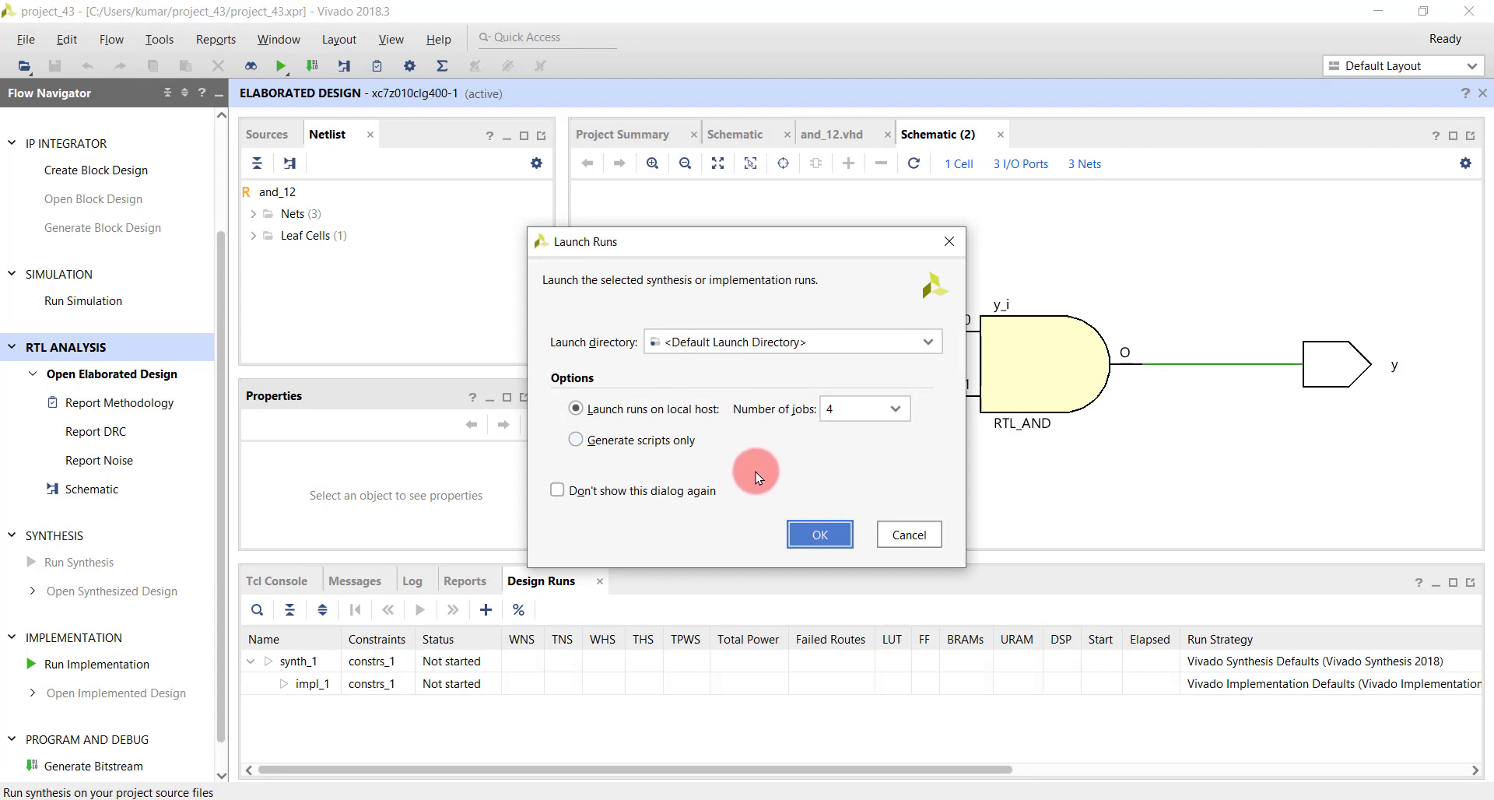
pyautogui.click(816, 544)
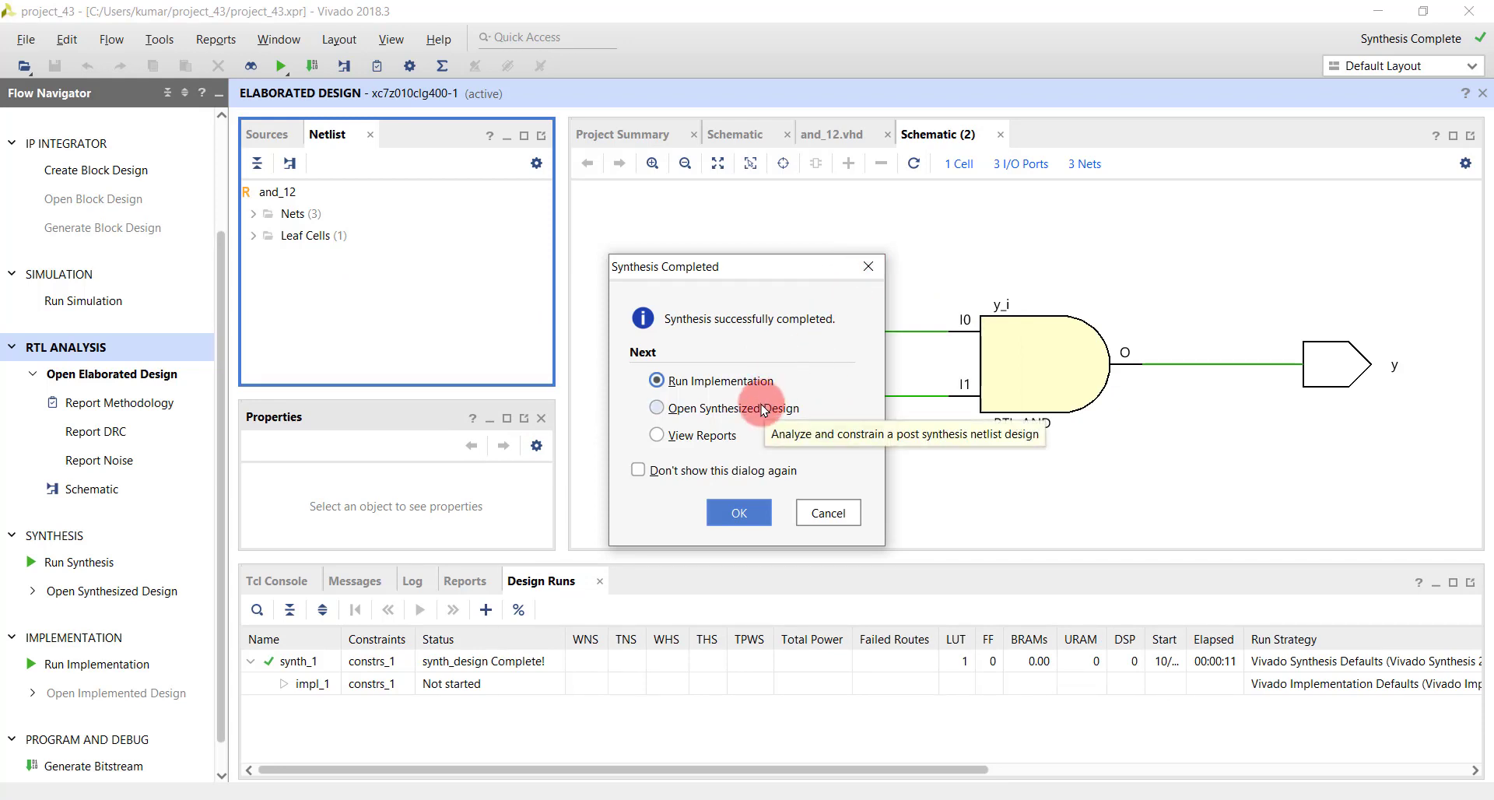
# - Dismiss the synthesis completion dialog and open the synthesized design
pyautogui.click(658, 408)
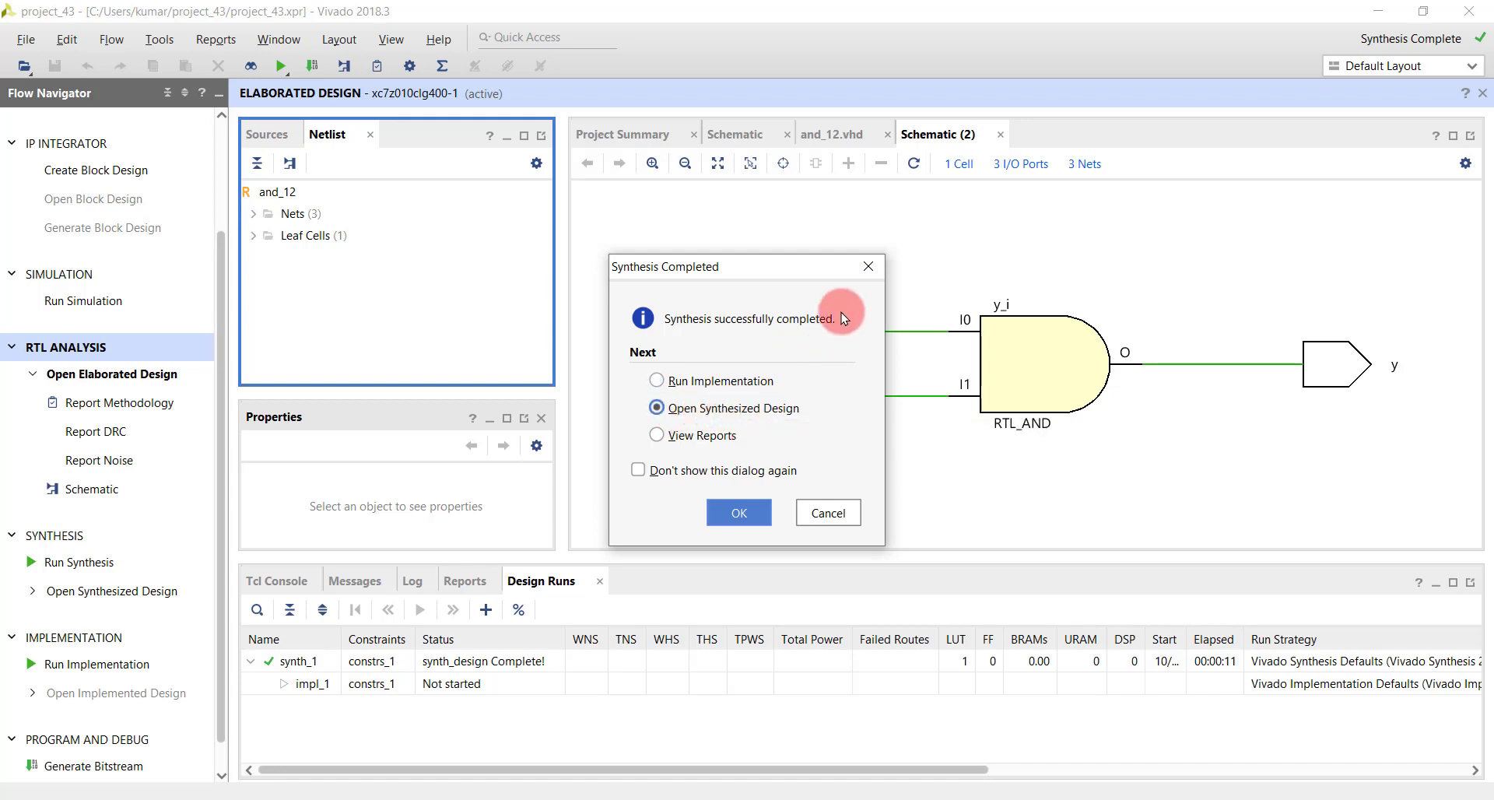
pyautogui.click(867, 265)
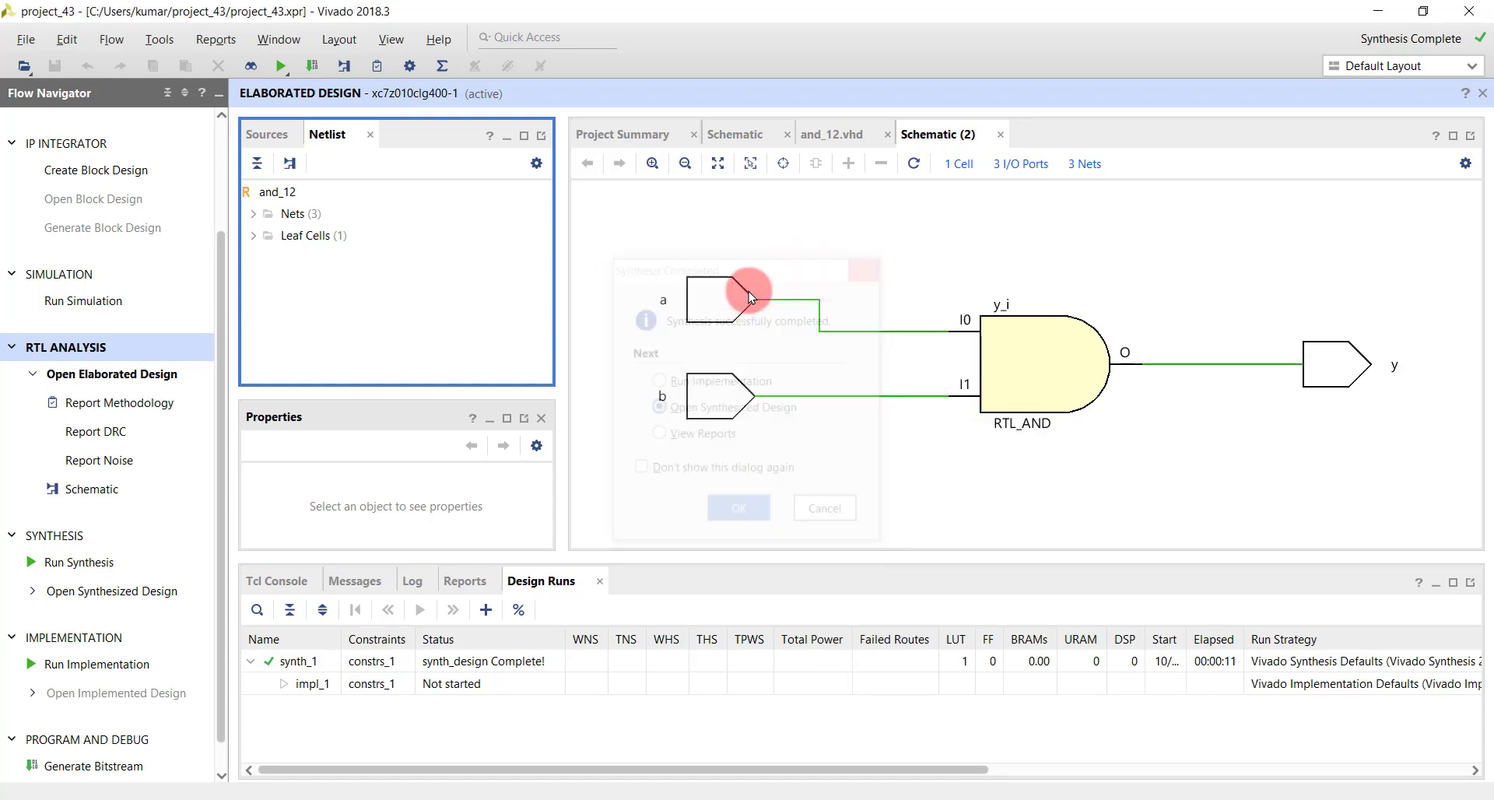
pyautogui.click(86, 593)
pyautogui.click(738, 459)
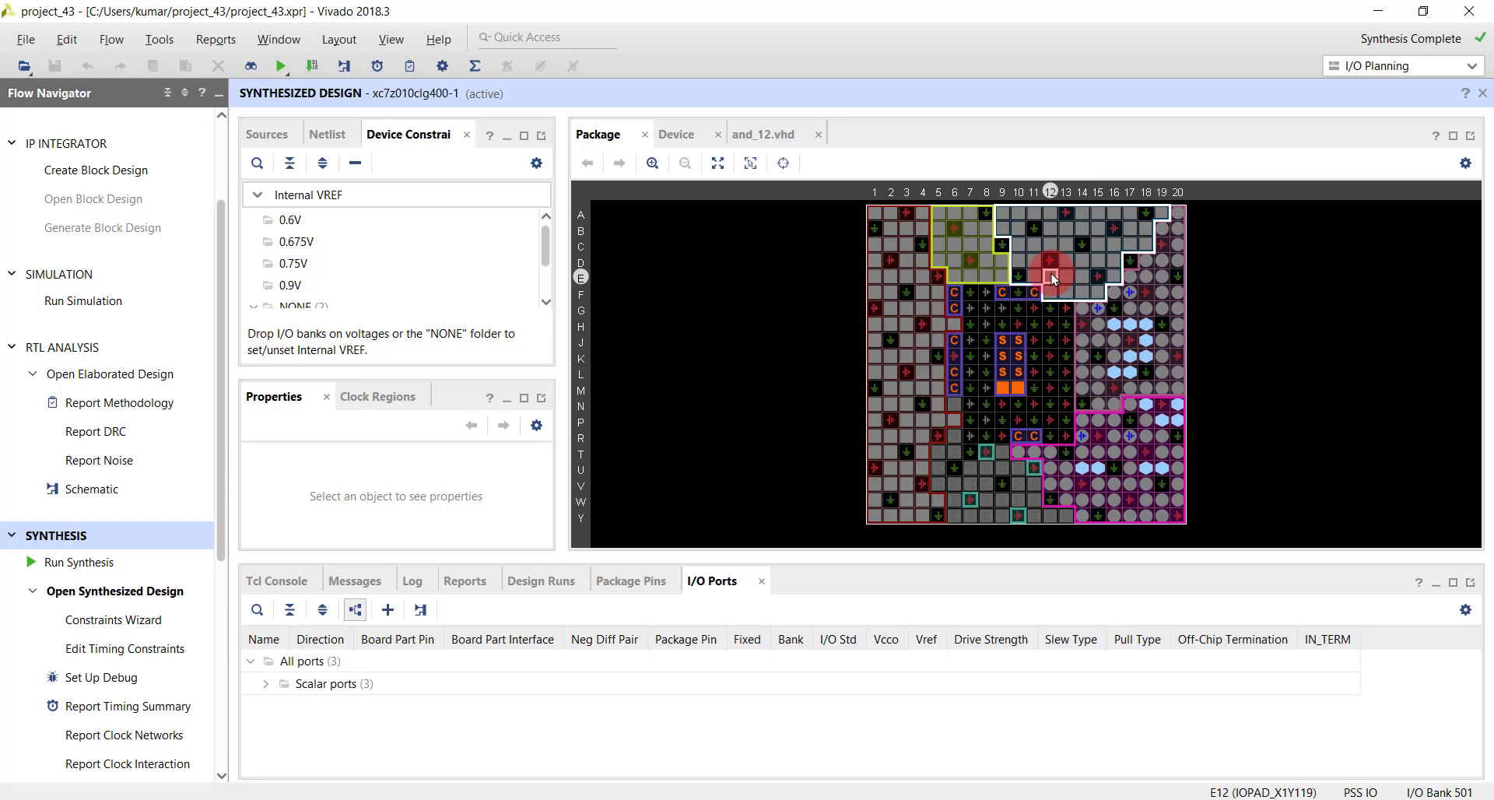
# - Switch to the device view and expand the scalar ports in an enlarged I/O Ports table with a wider Name column
pyautogui.moveTo(1053, 280)
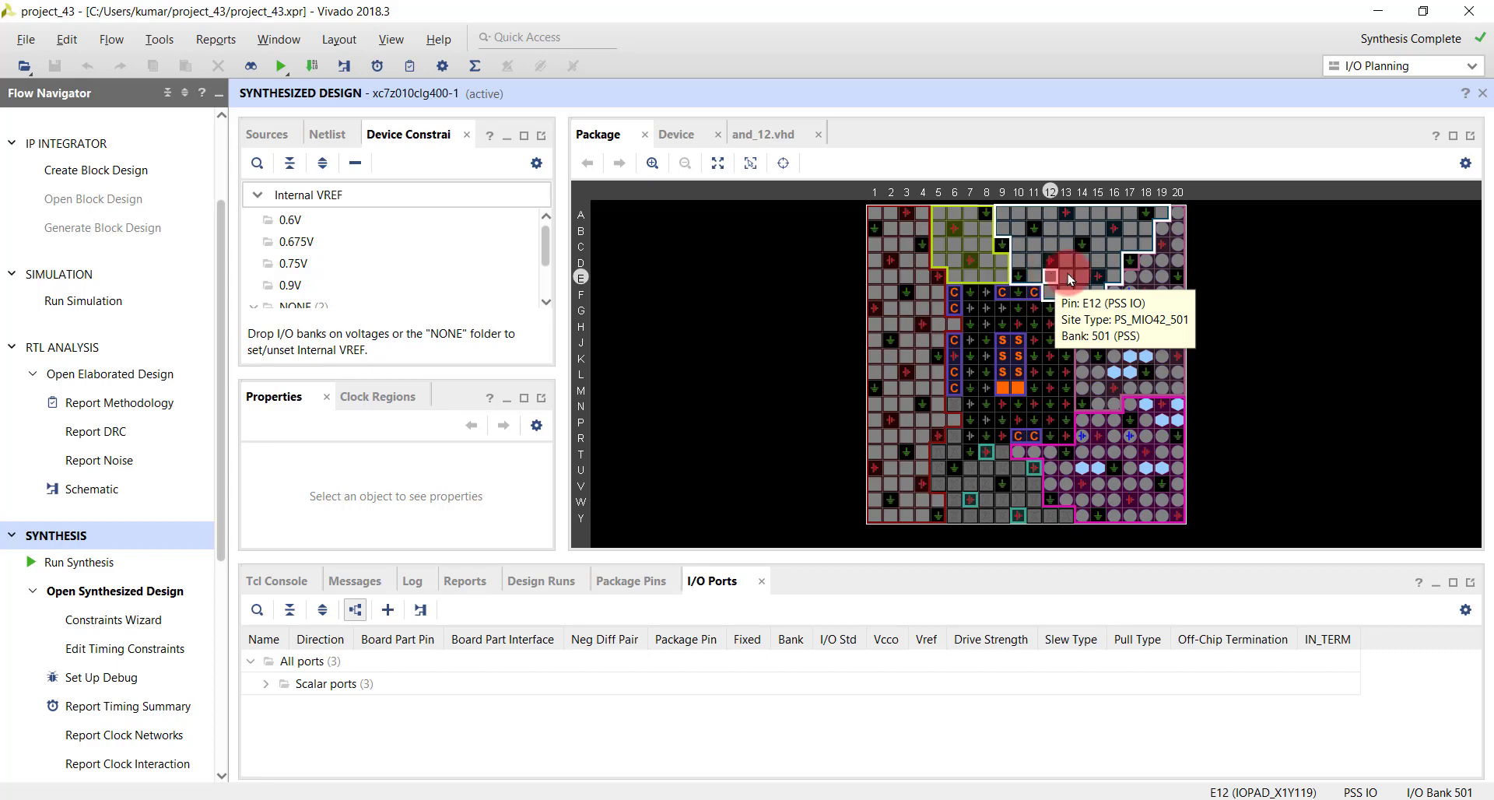
pyautogui.click(676, 134)
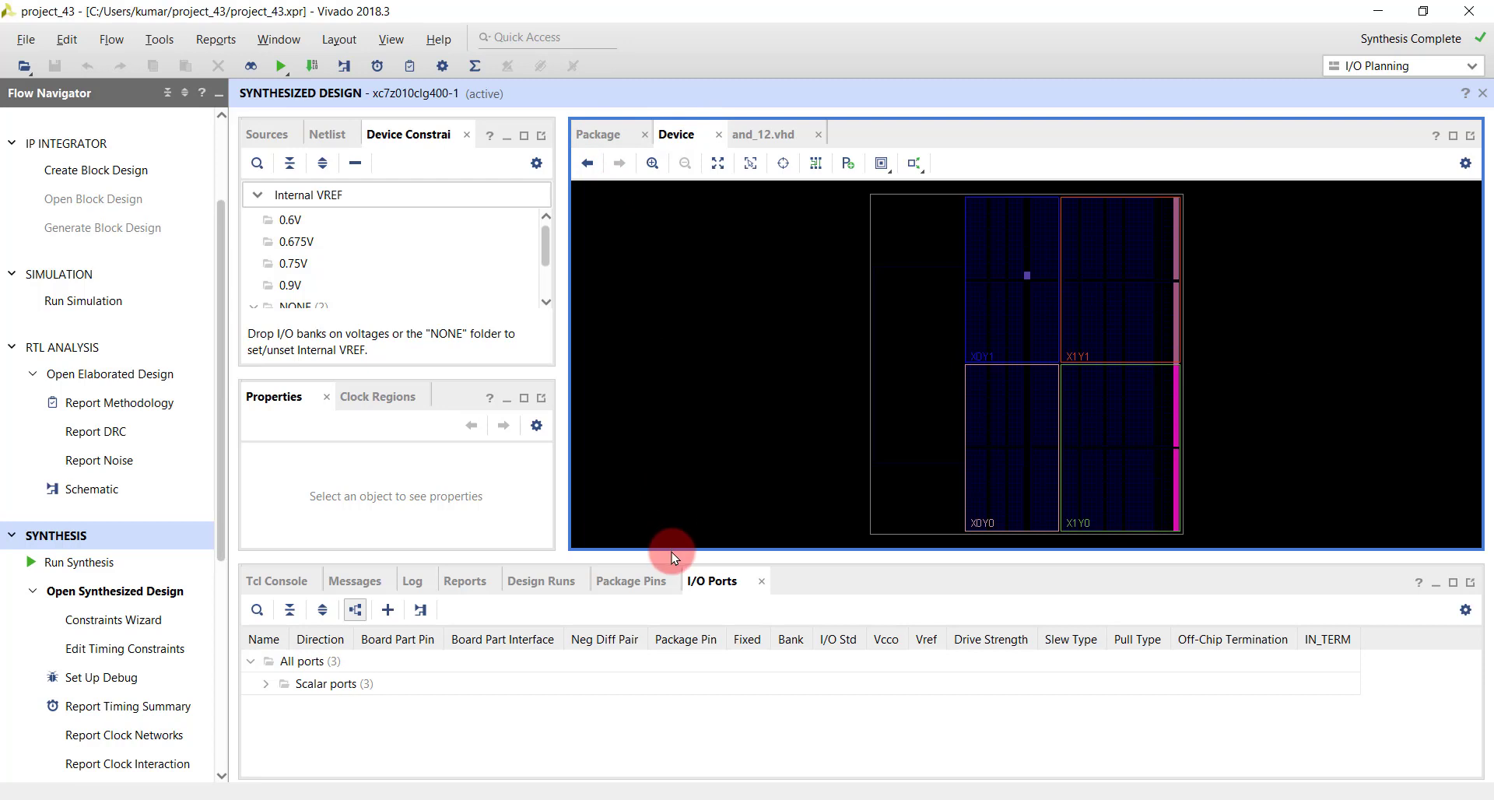
pyautogui.moveTo(674, 464); pyautogui.dragTo(675, 467)
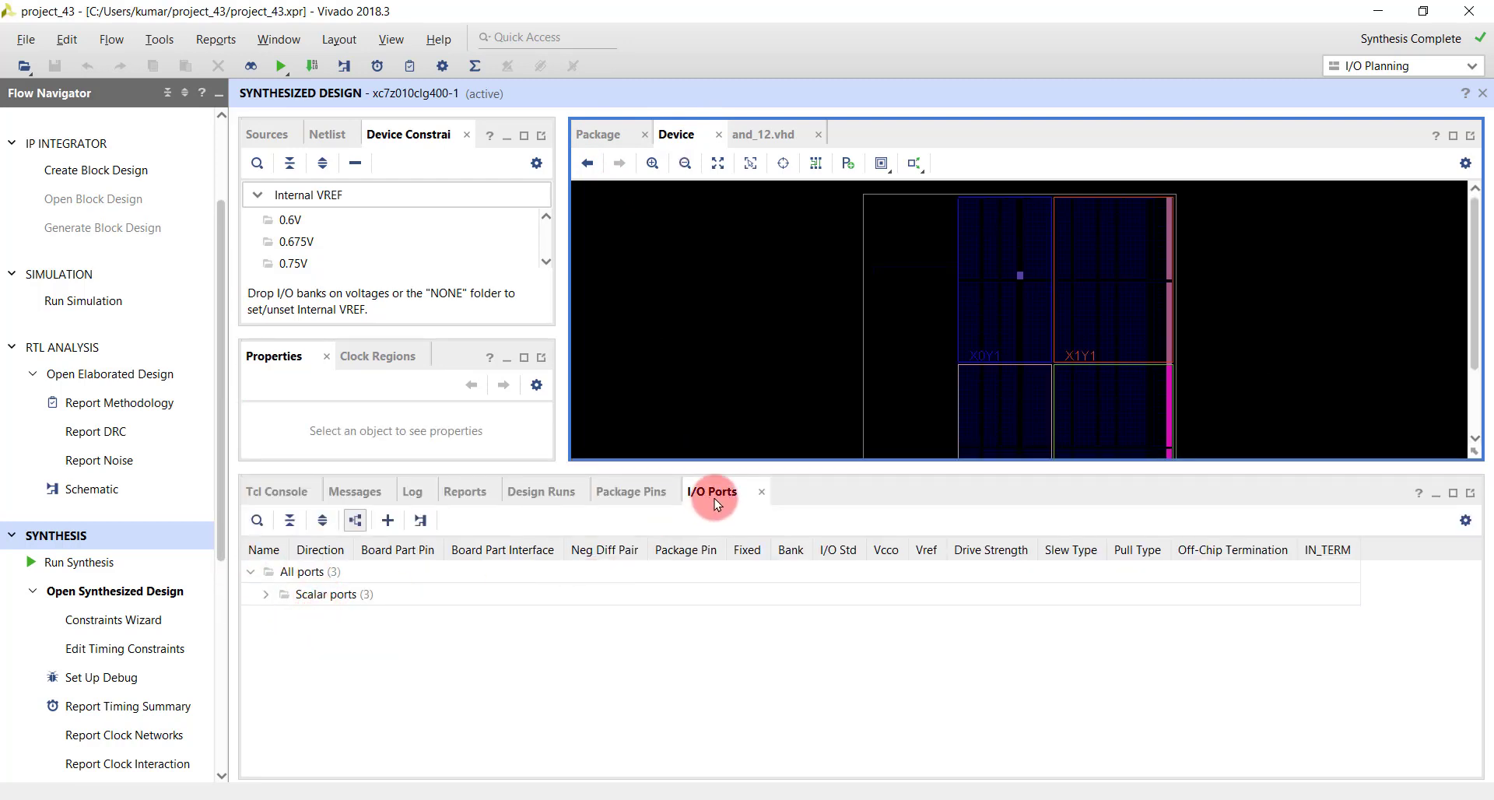
pyautogui.click(265, 594)
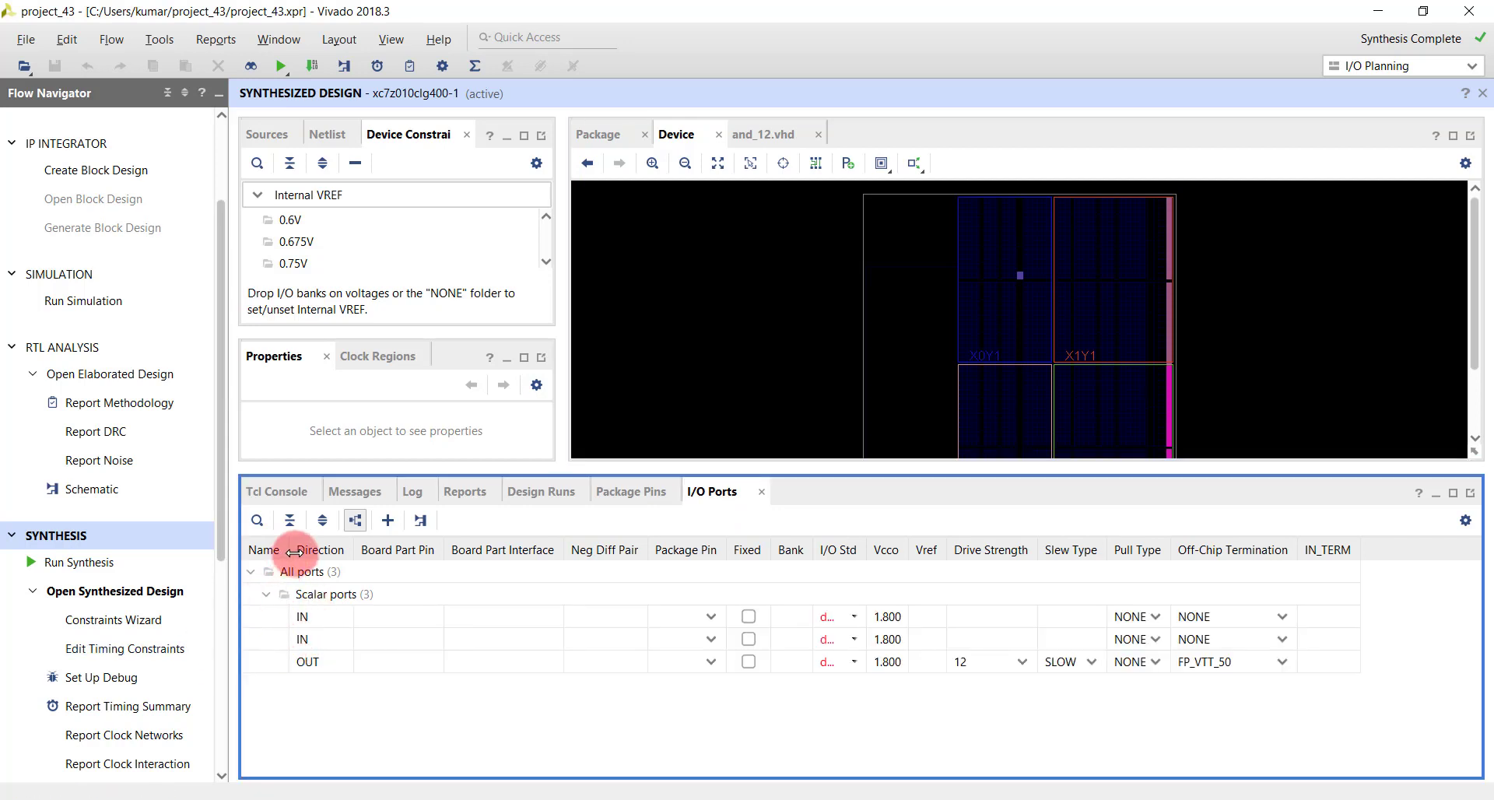
pyautogui.moveTo(288, 557); pyautogui.dragTo(391, 550)
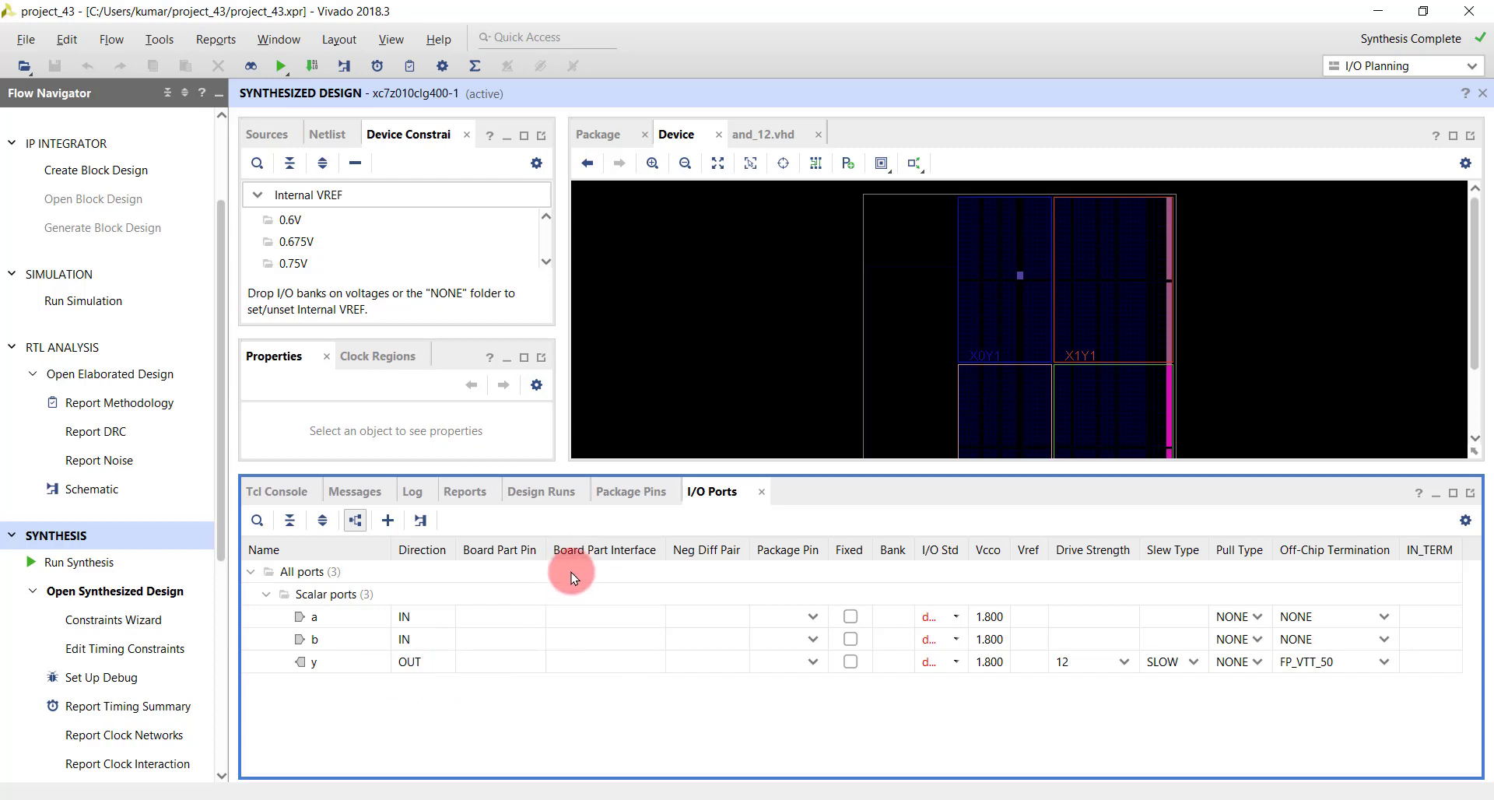
pyautogui.click(330, 41)
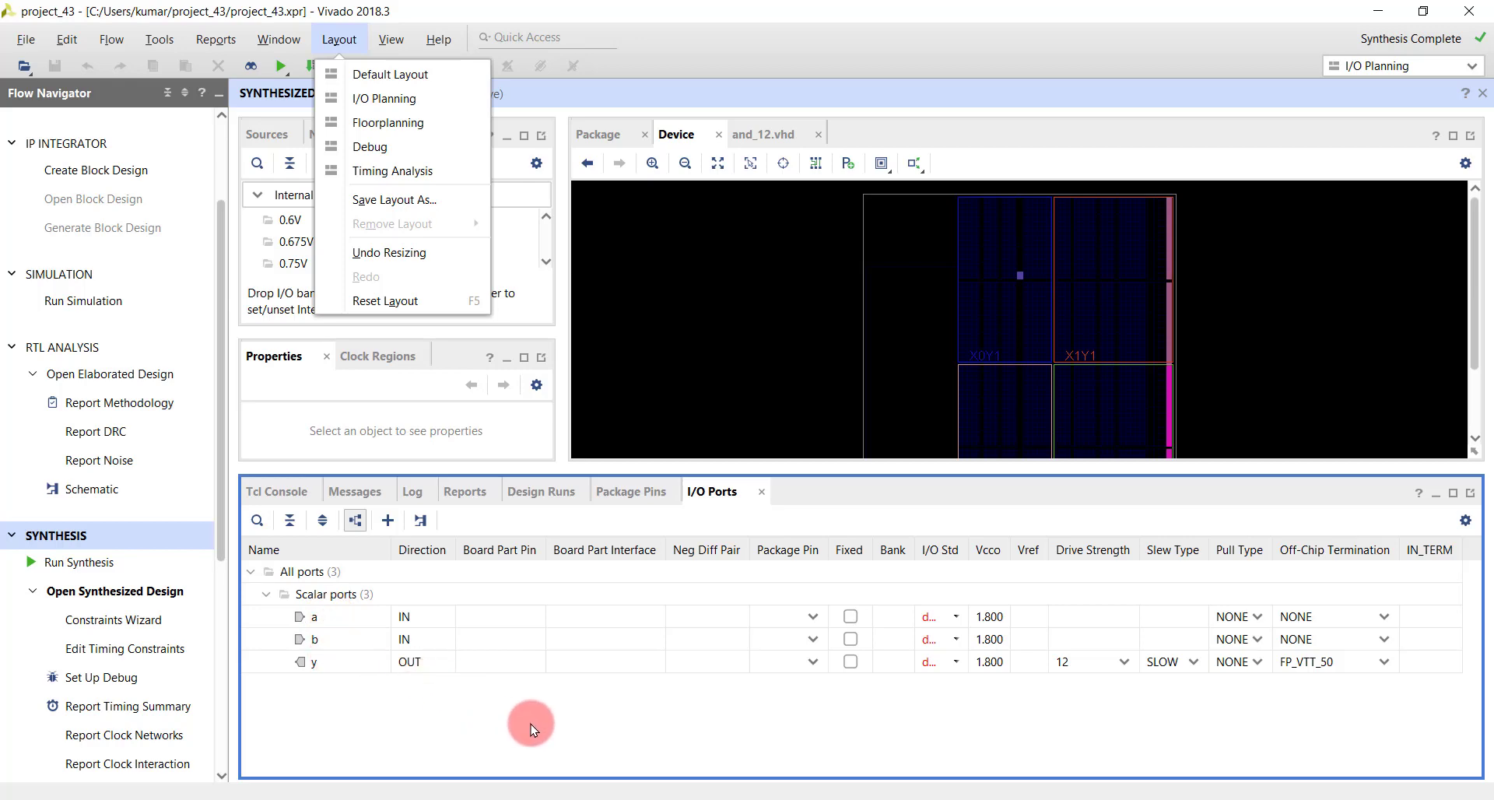
# - Switch to Chrome, open Digilent's Zybo-Z7-Master.xdc on GitHub and look up the package pins of switches sw[0] and sw[1]
pyautogui.click(504, 788)
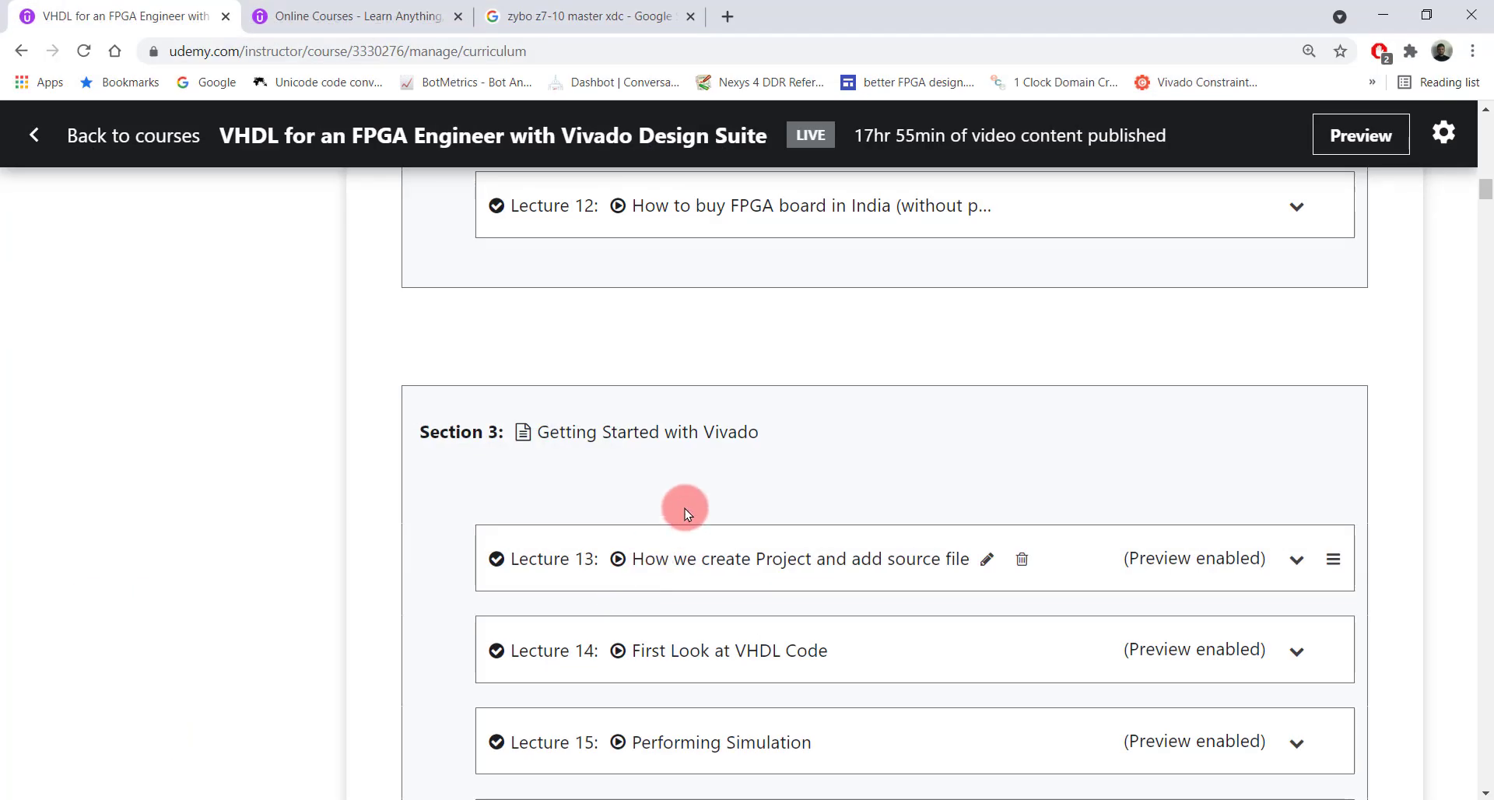
pyautogui.click(550, 13)
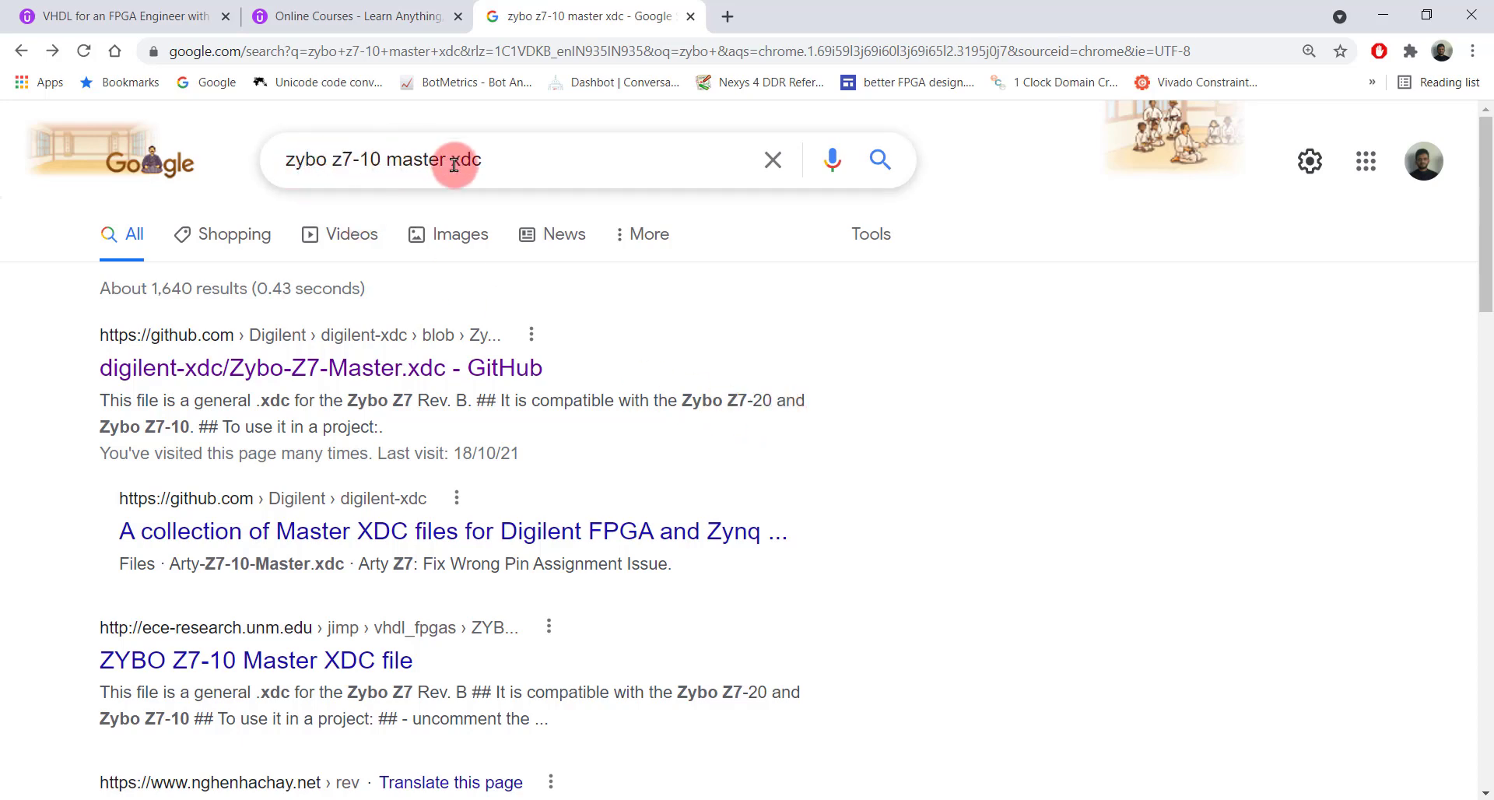
pyautogui.click(404, 369)
pyautogui.scroll(-5, 592, 405)
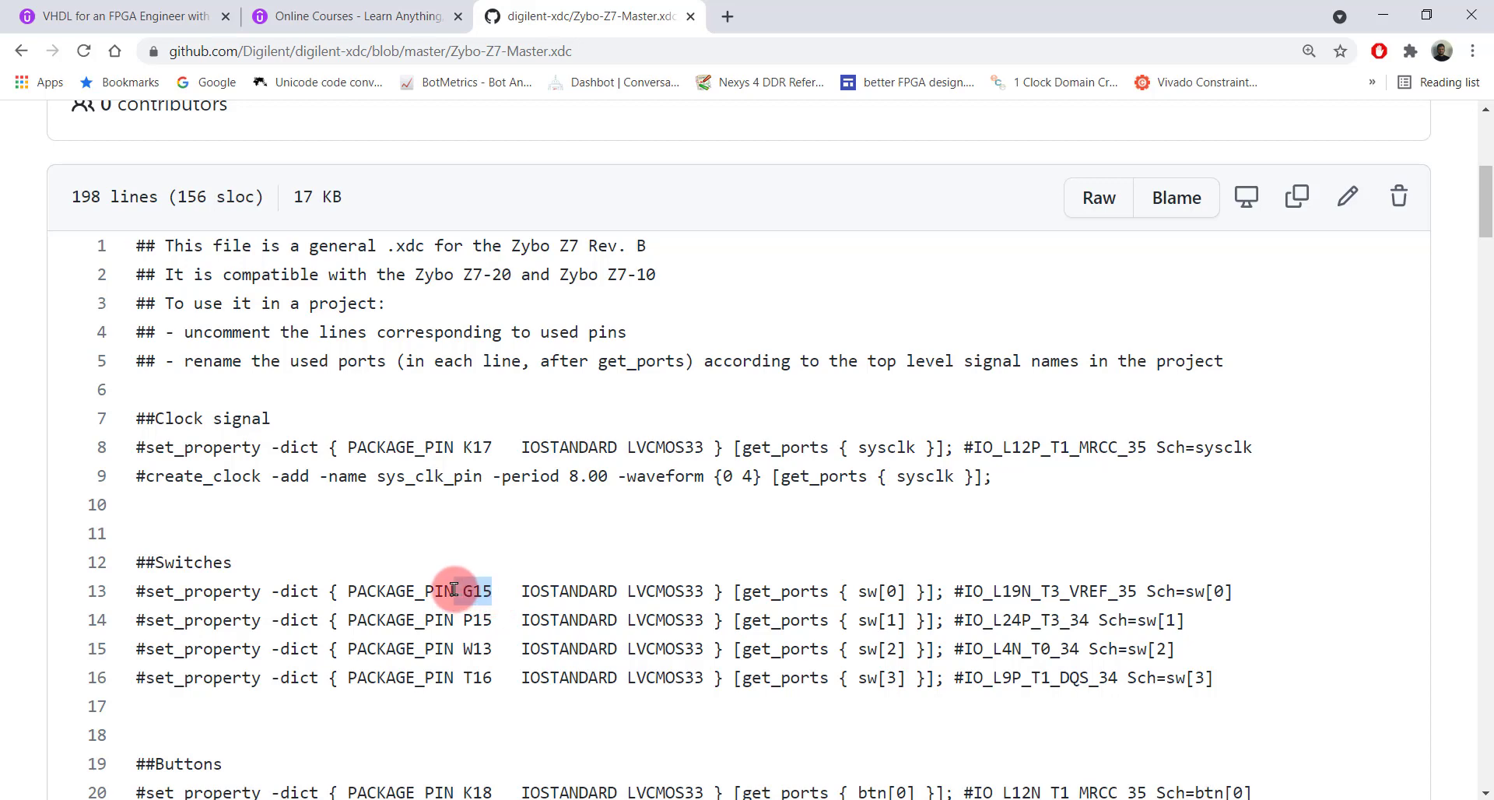
pyautogui.moveTo(454, 591); pyautogui.dragTo(464, 619)
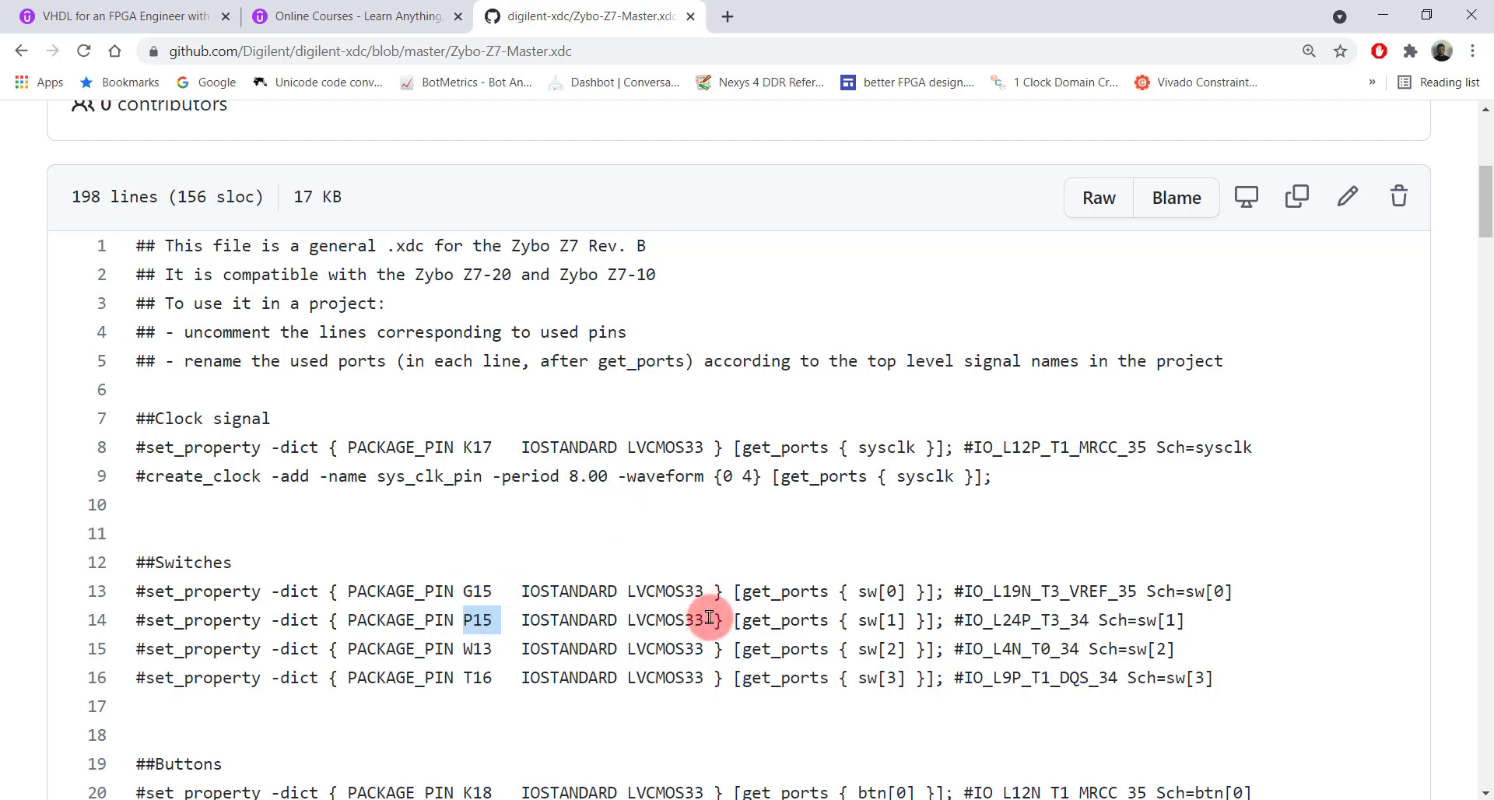
# - Switch back to Vivado and assign package pin G15 to port a and P15 to port b
pyautogui.click(741, 799)
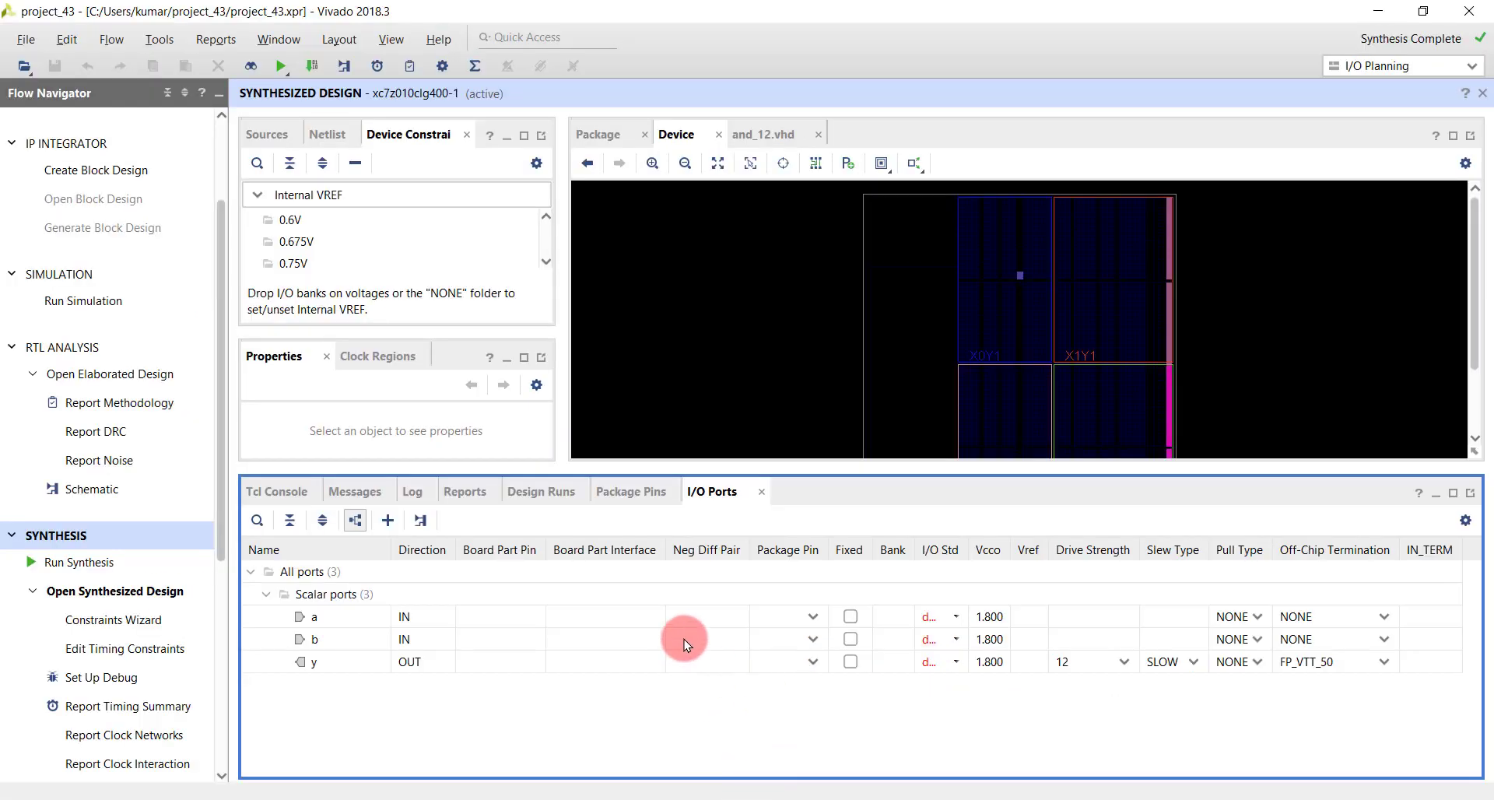
pyautogui.click(768, 622)
pyautogui.click(767, 631)
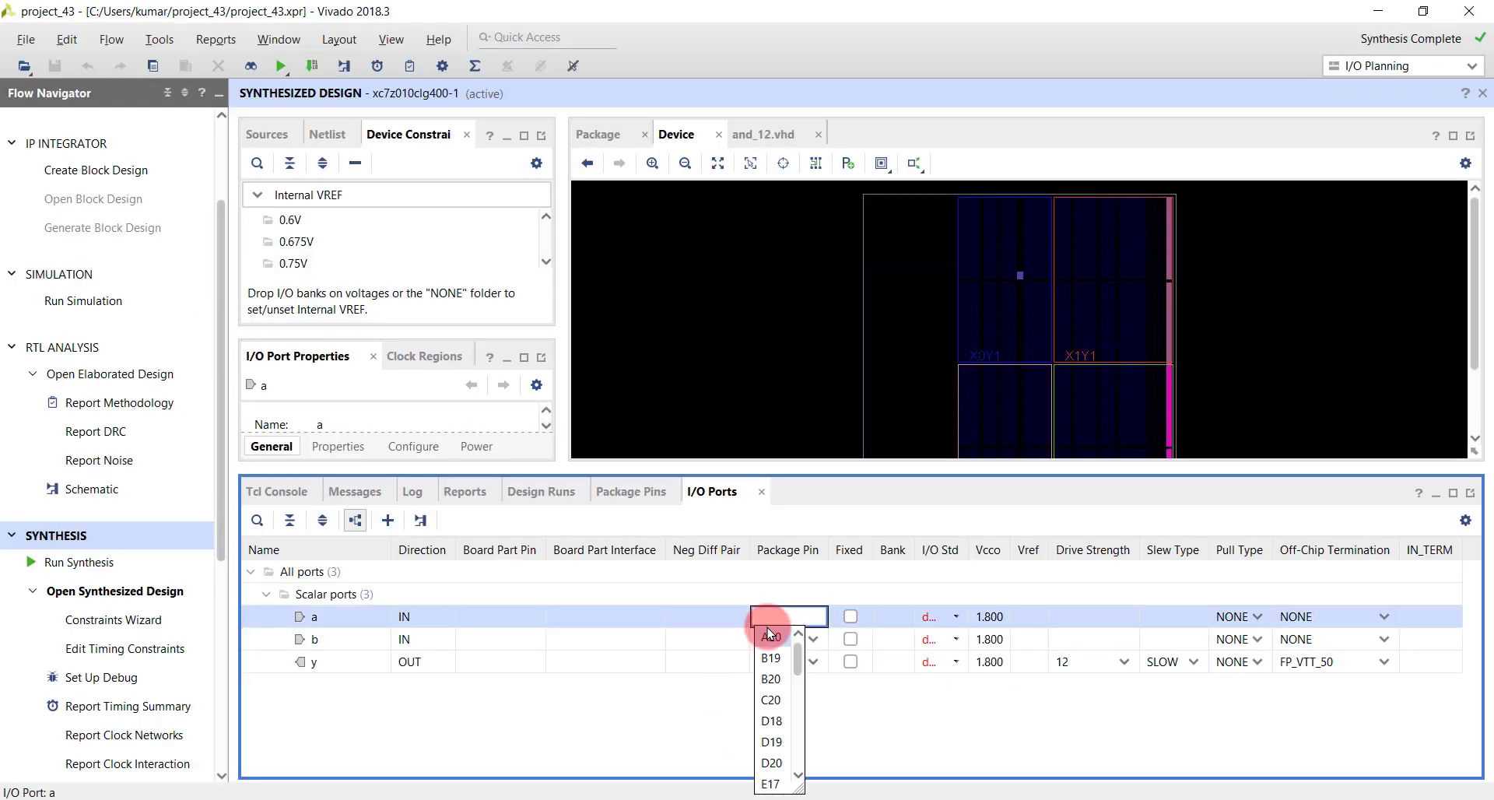
pyautogui.write('g15')
pyautogui.press('Return')
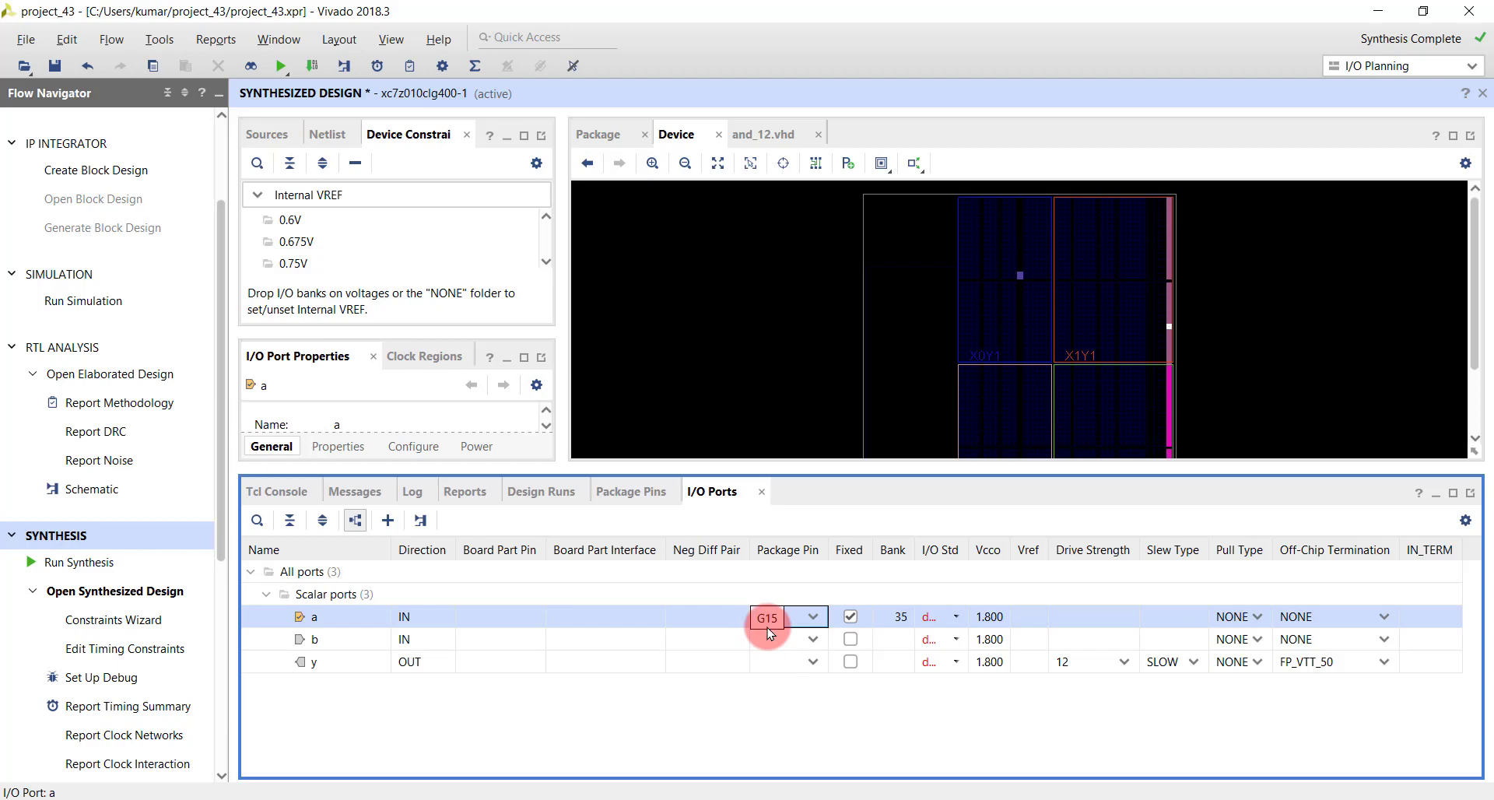
pyautogui.click(766, 638)
pyautogui.write('p15')
pyautogui.press('Return')
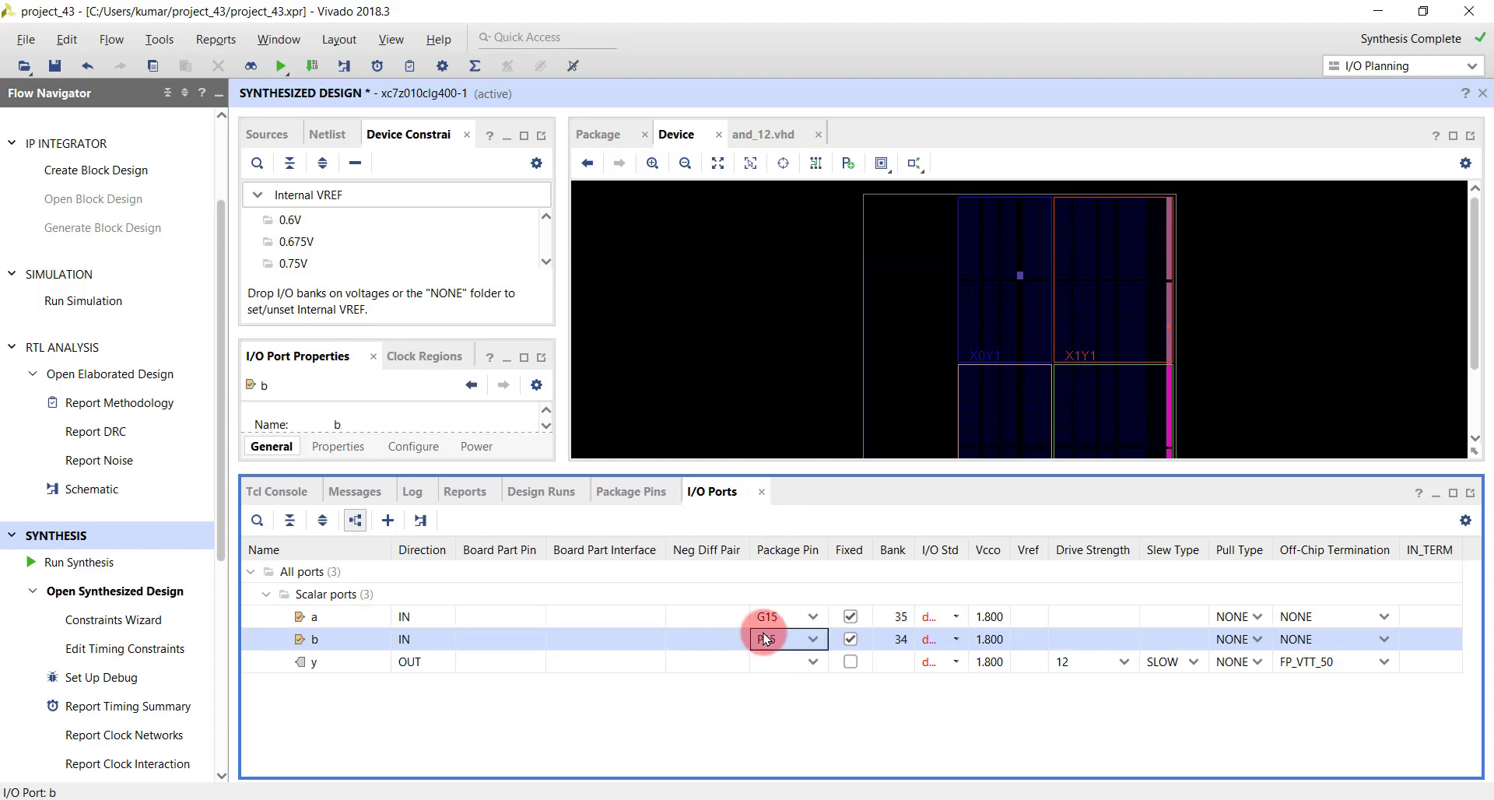
# - Check the Zybo Z7 board photo in Chrome for an LED pin and assign package pin D18 to port y in Vivado
pyautogui.hotkey('alt', 'Tab')
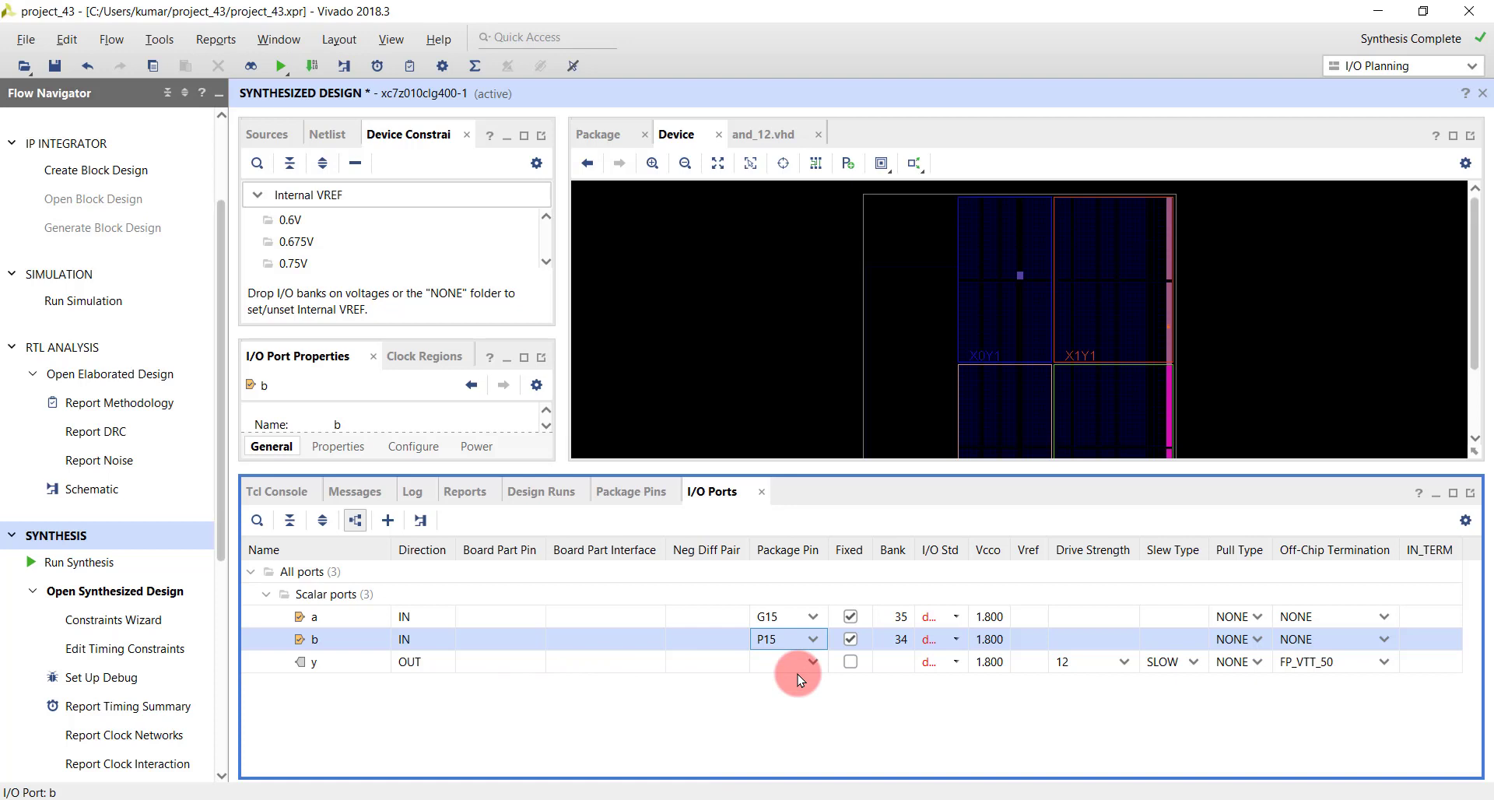
pyautogui.click(801, 663)
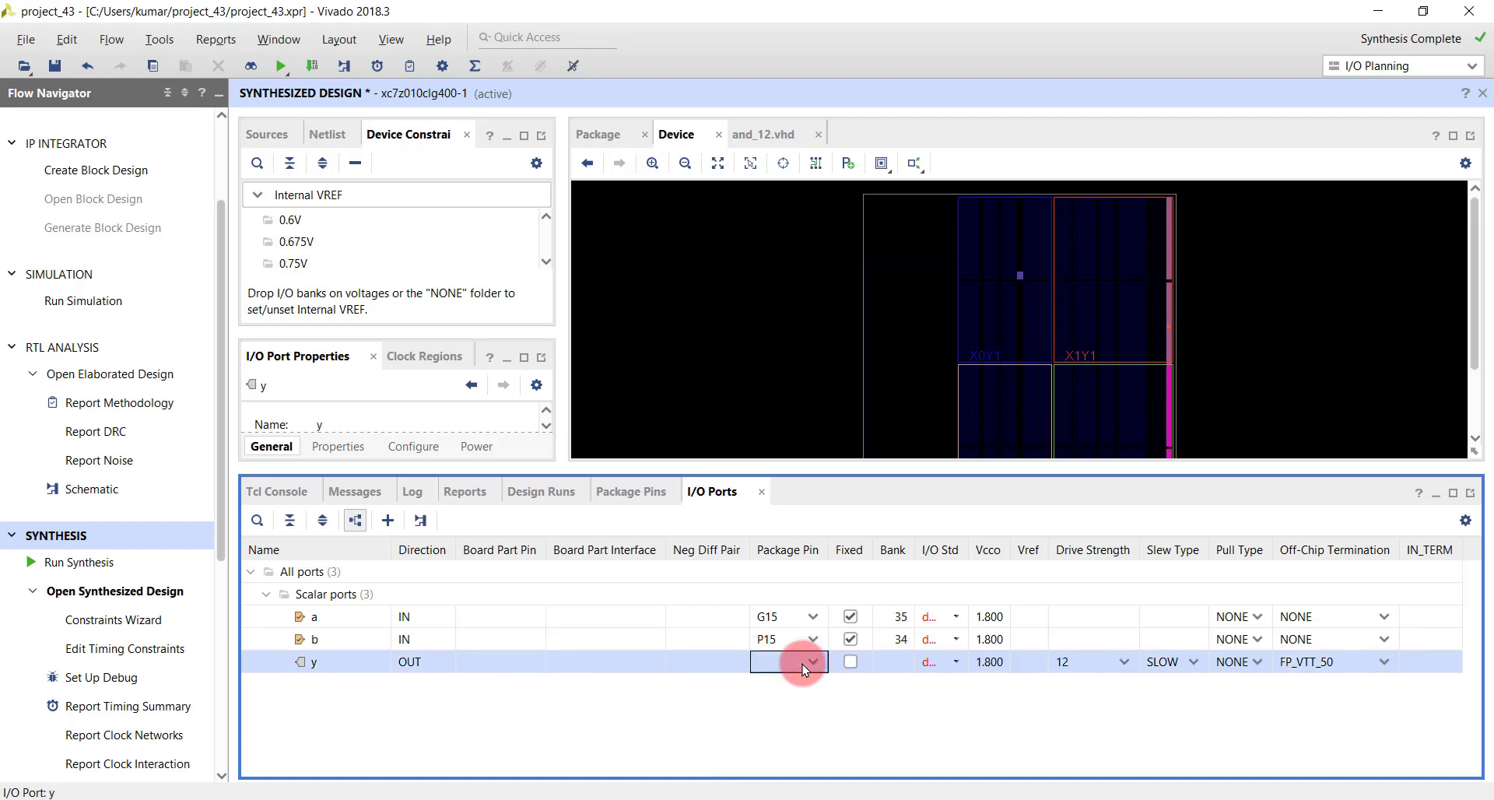
pyautogui.click(812, 662)
pyautogui.write('d18')
pyautogui.press('Return')
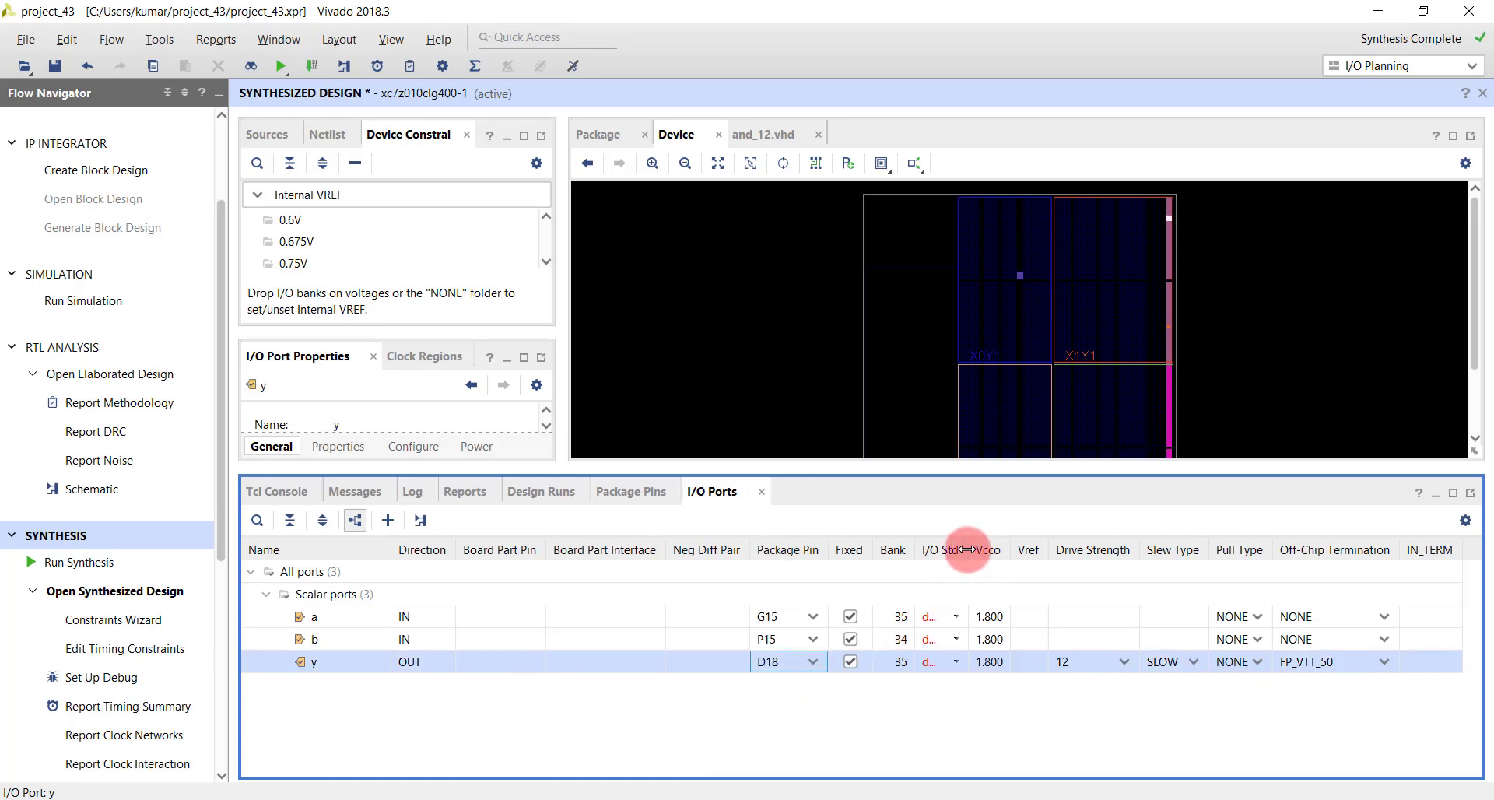
# - Widen the I/O Std column and set the I/O standard of ports a, b and y to LVCMOS33
pyautogui.moveTo(967, 549); pyautogui.dragTo(1088, 550)
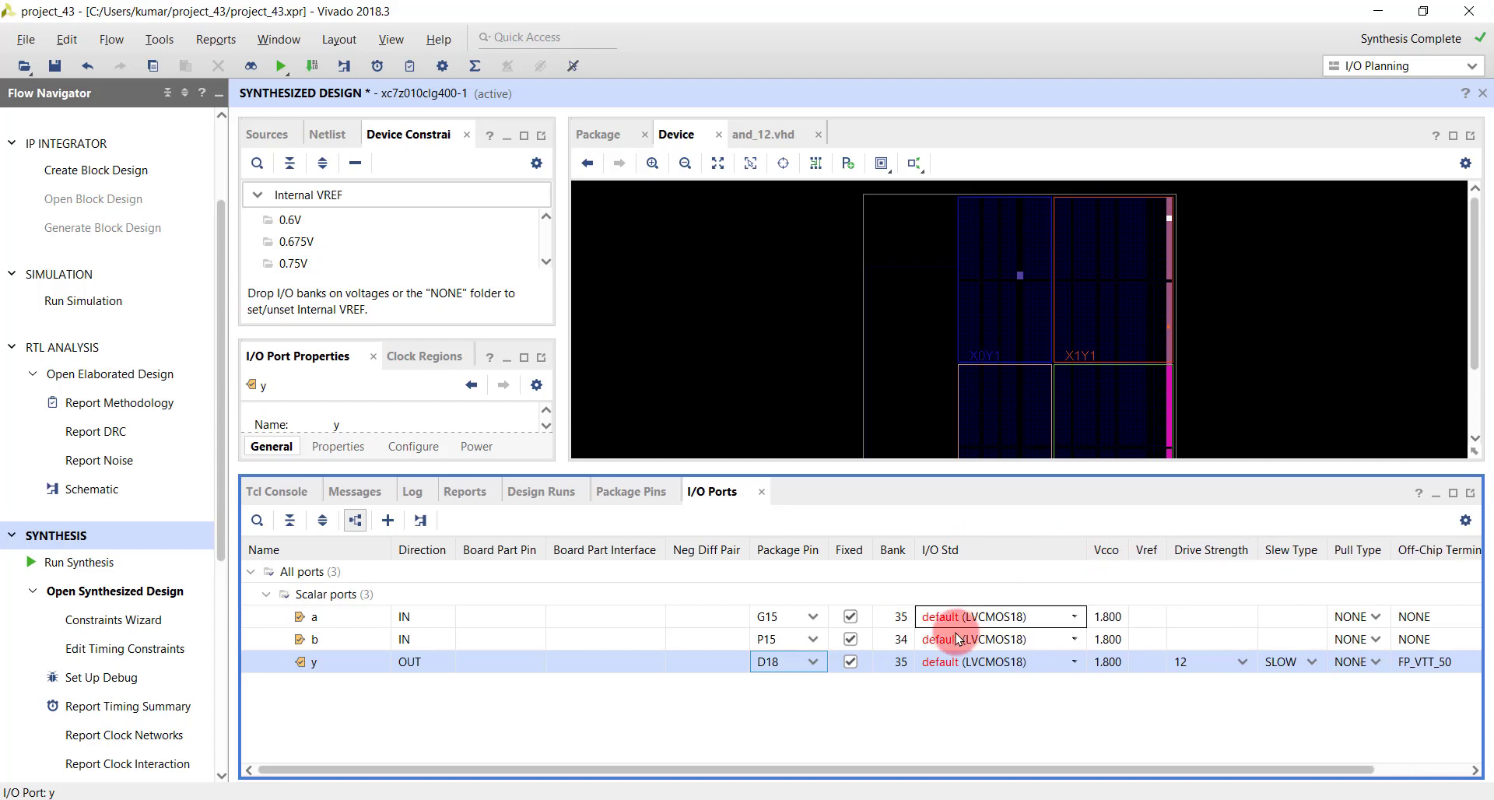
pyautogui.click(956, 617)
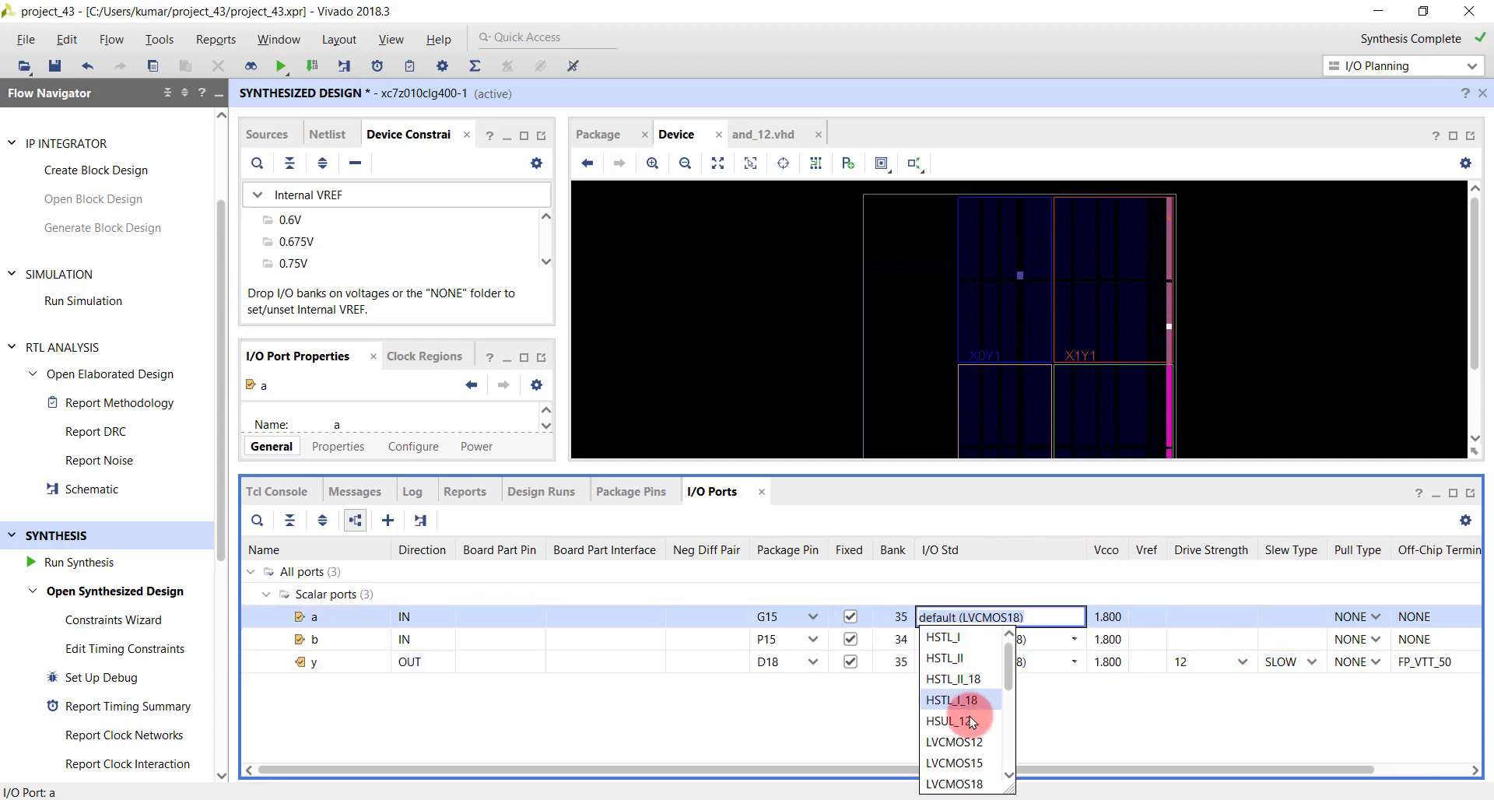
pyautogui.scroll(-3, 969, 778)
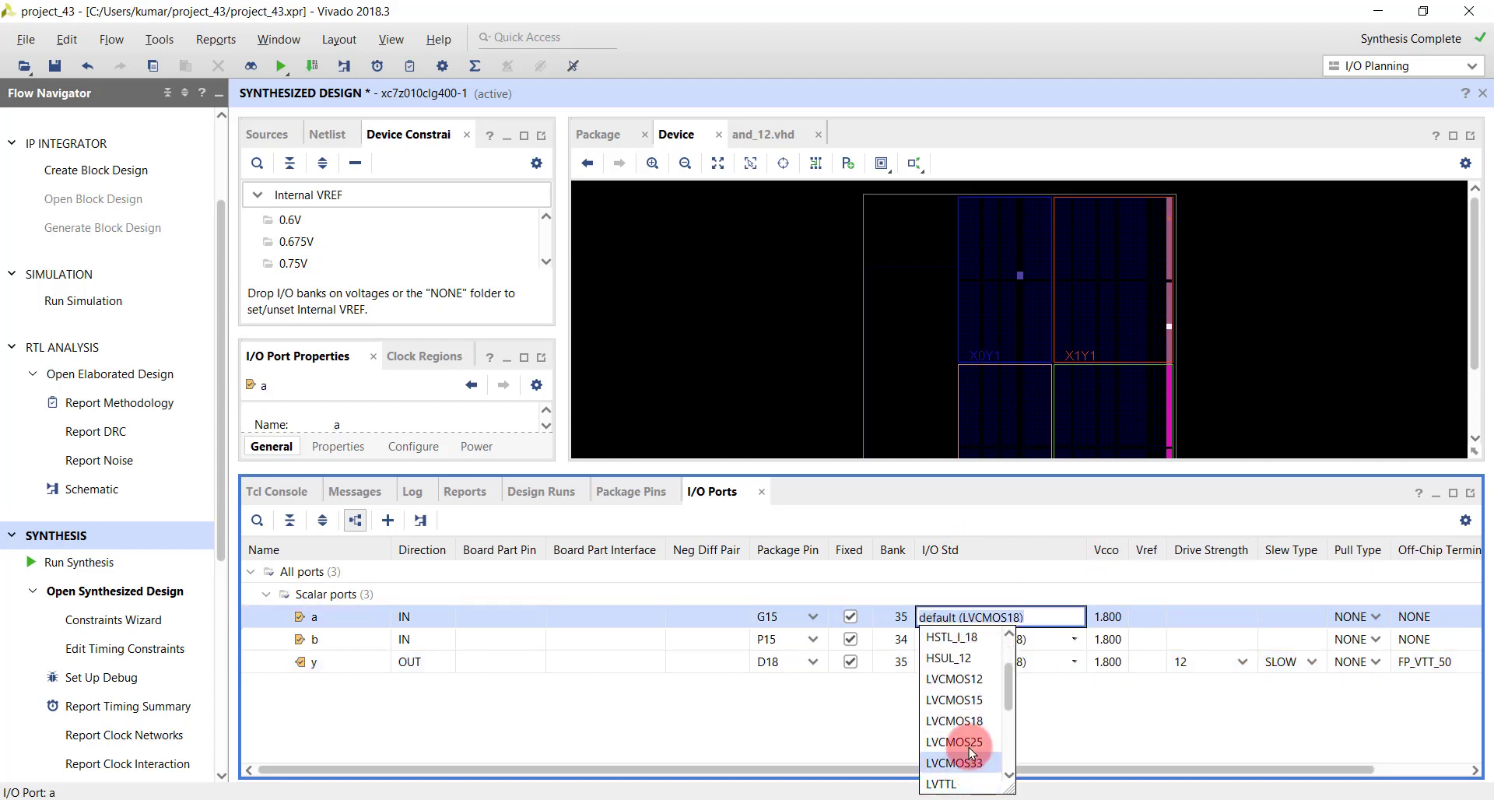
pyautogui.click(965, 767)
pyautogui.click(999, 645)
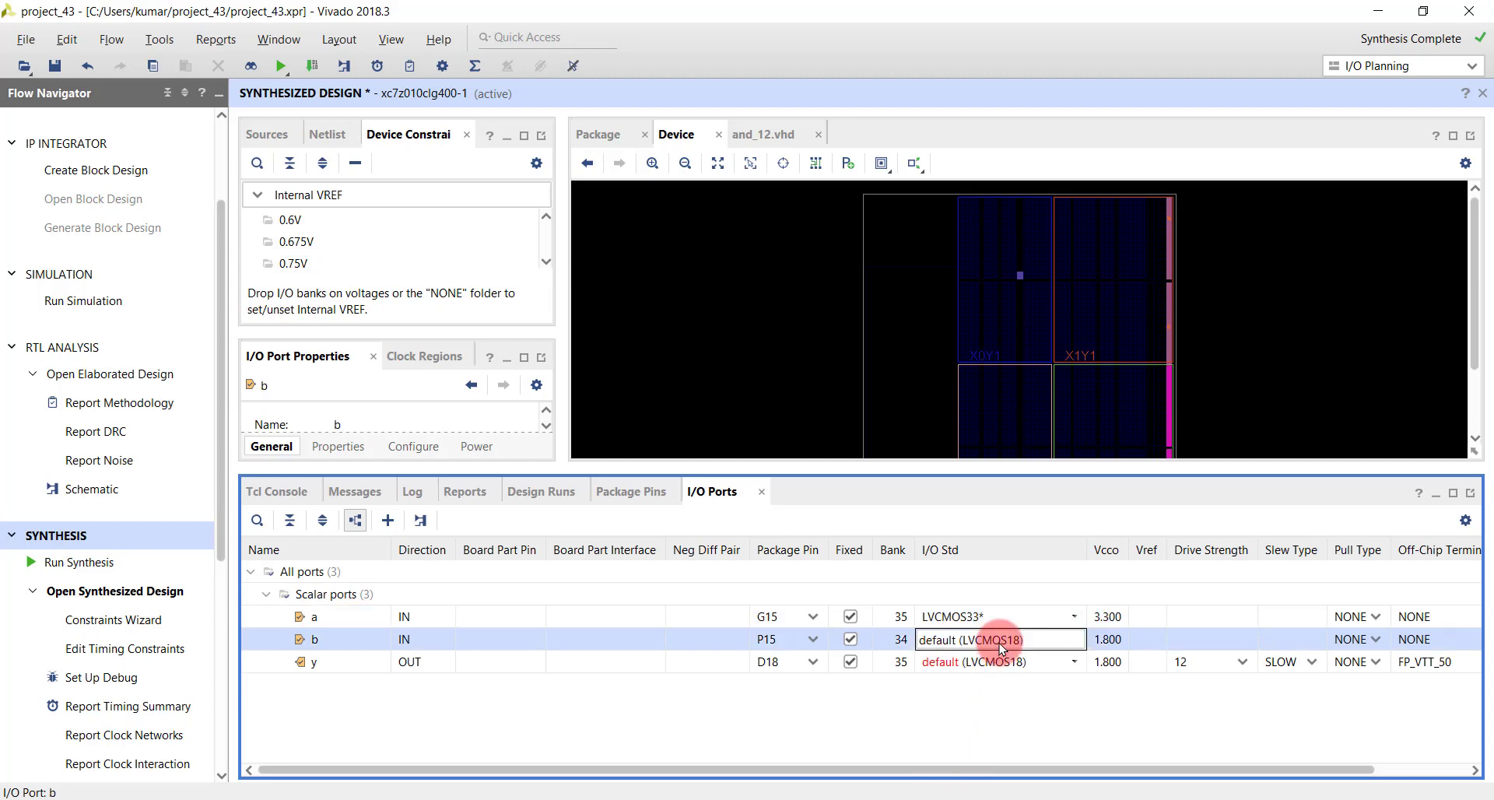
pyautogui.click(993, 591)
pyautogui.click(1007, 669)
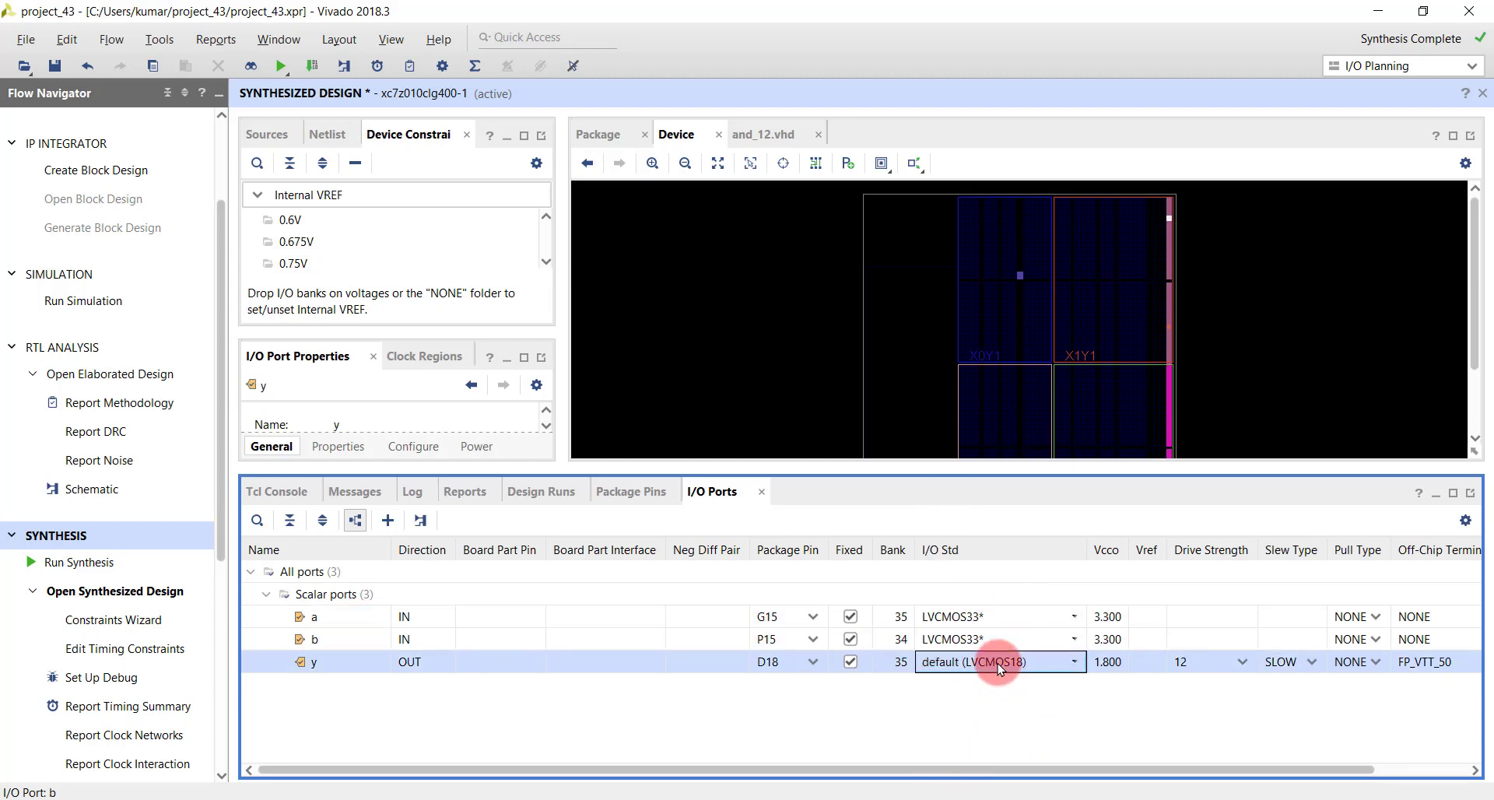
pyautogui.click(1046, 631)
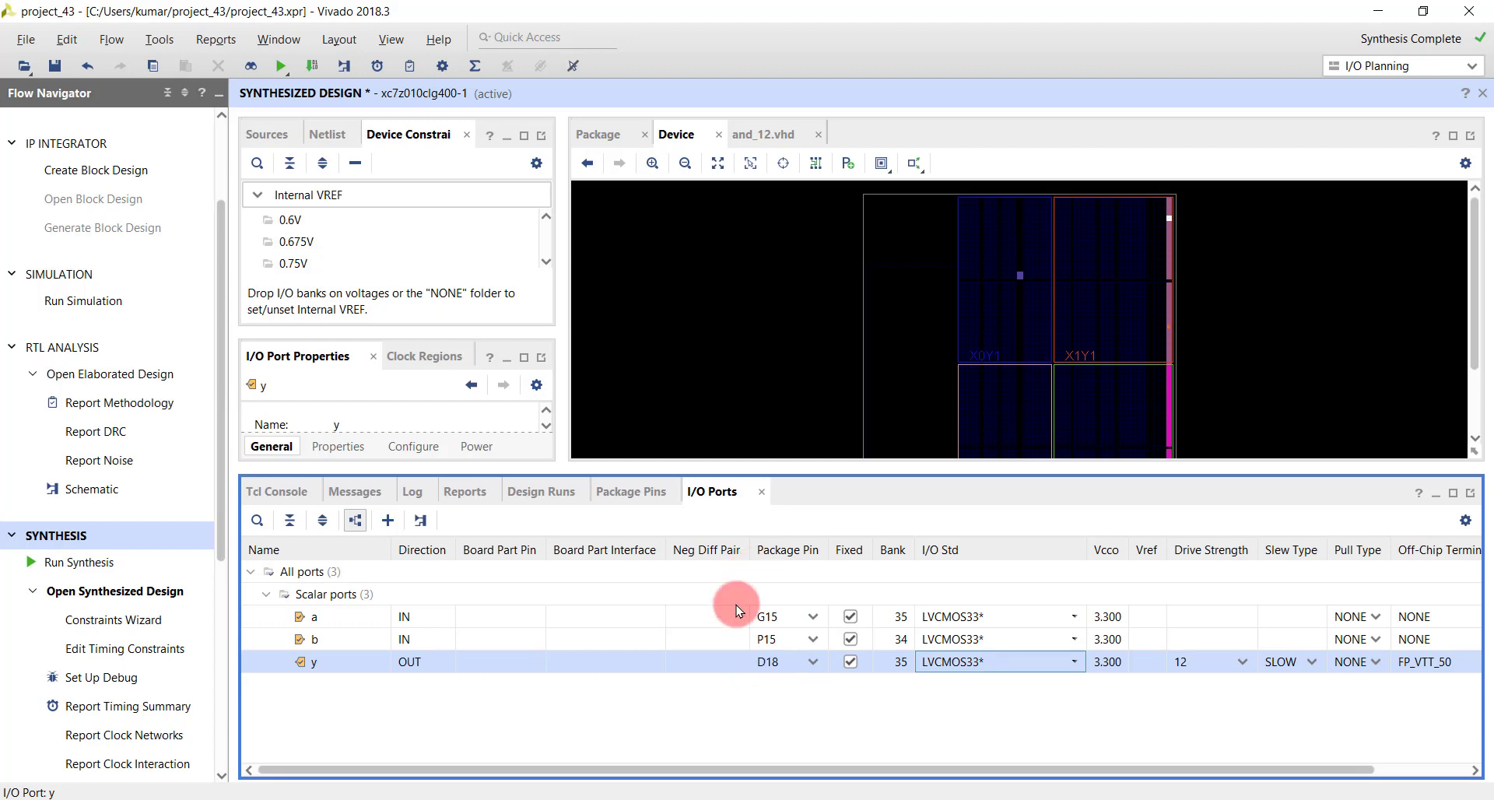
# - Save the pin constraints to a new XDC file named top, local to the project
pyautogui.hotkey('ctrl', 's')
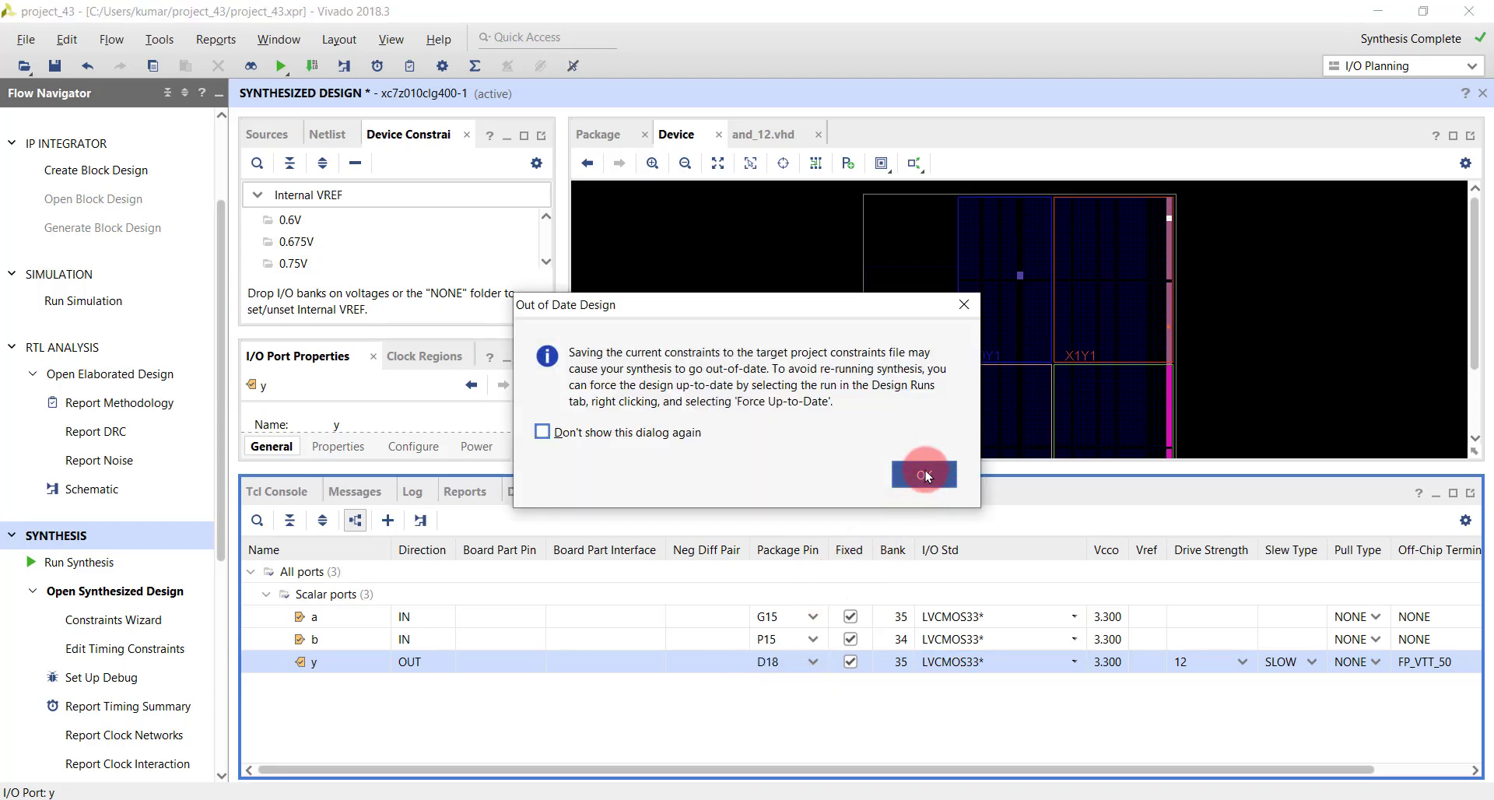
pyautogui.click(929, 490)
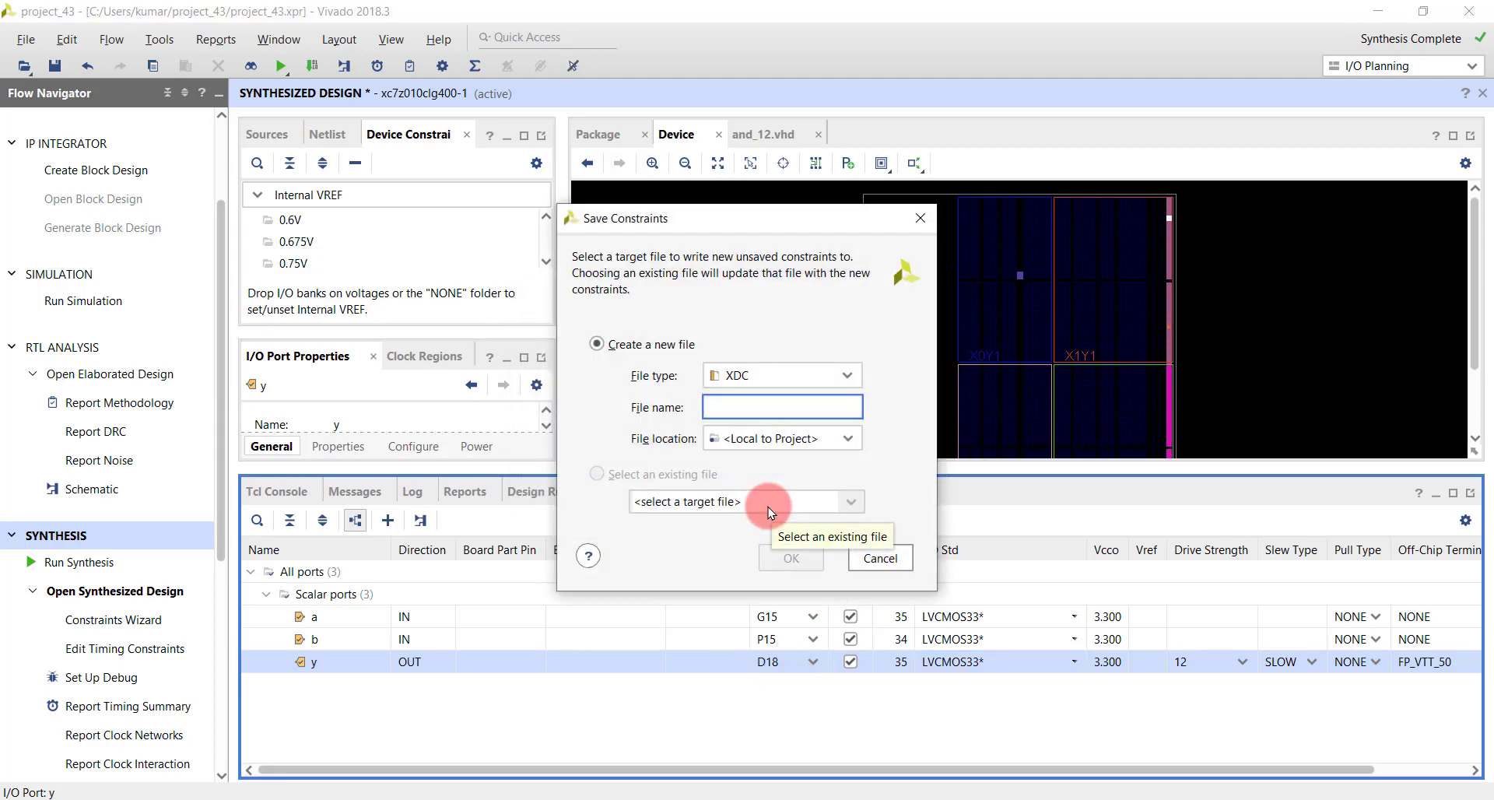
pyautogui.write('top')
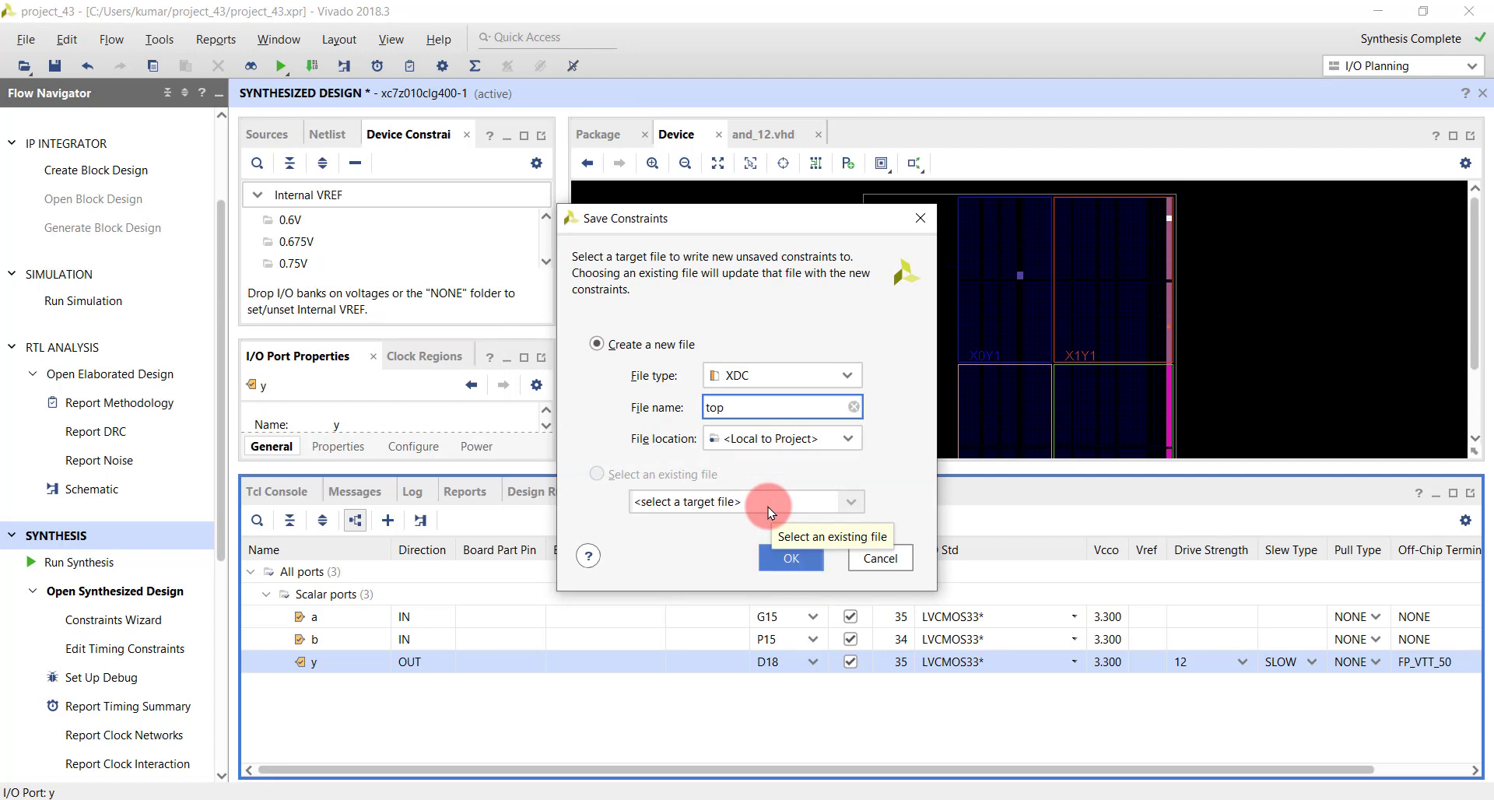
pyautogui.press('Return')
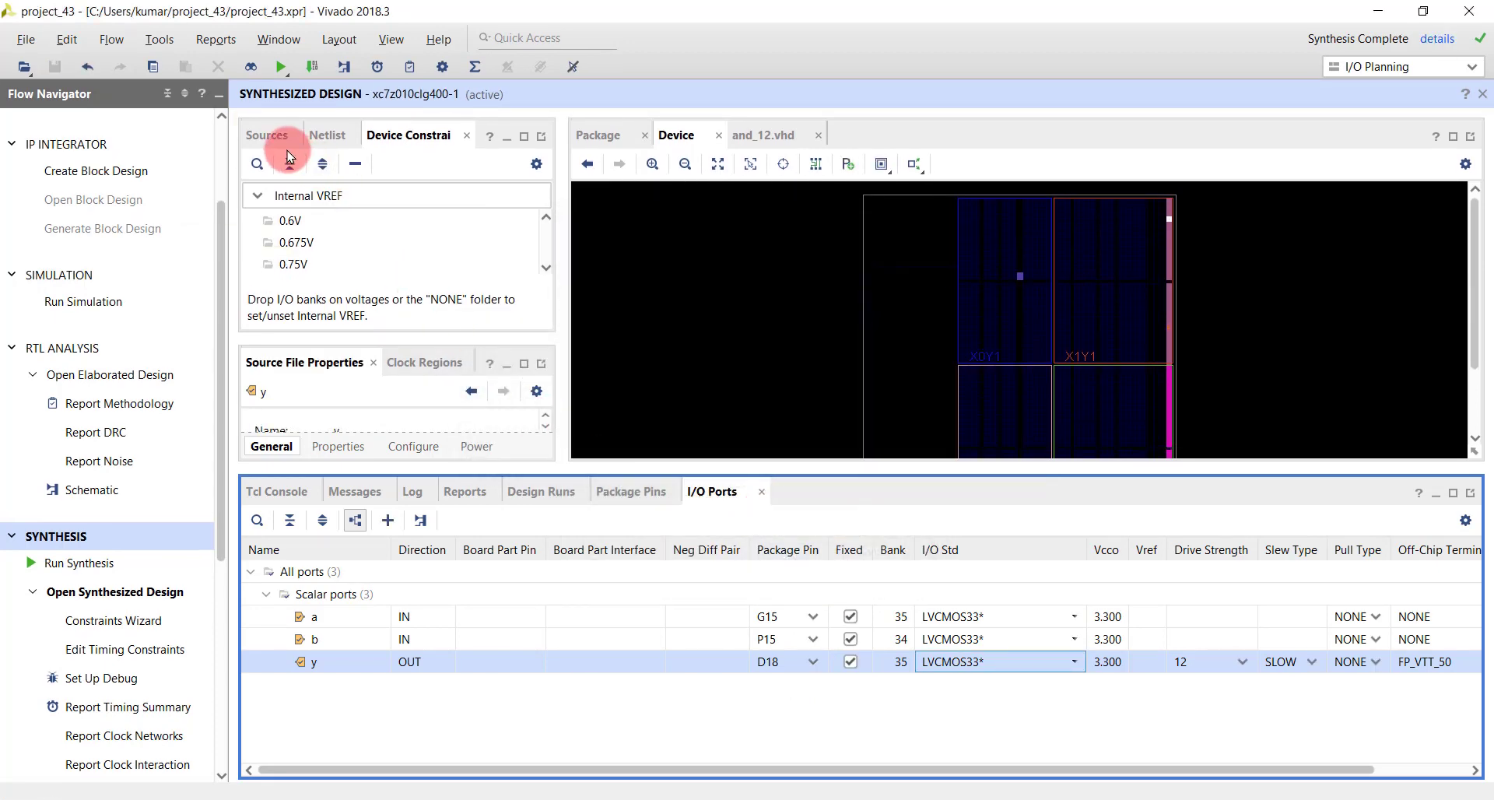
# - Open the top.xdc file from the project's constrs_1 constraint set to review its pin and I/O standard constraints
pyautogui.click(268, 137)
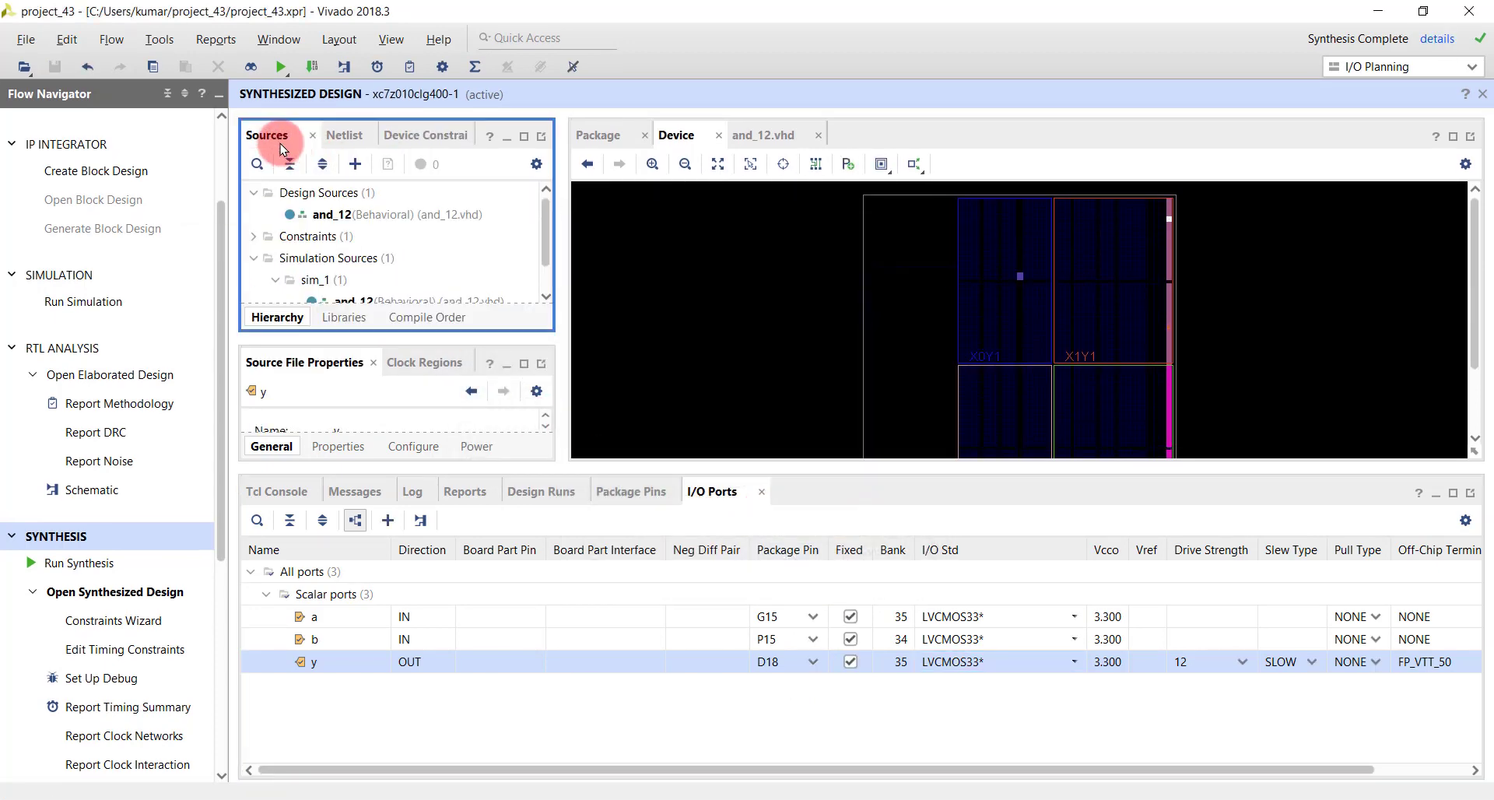
pyautogui.click(253, 238)
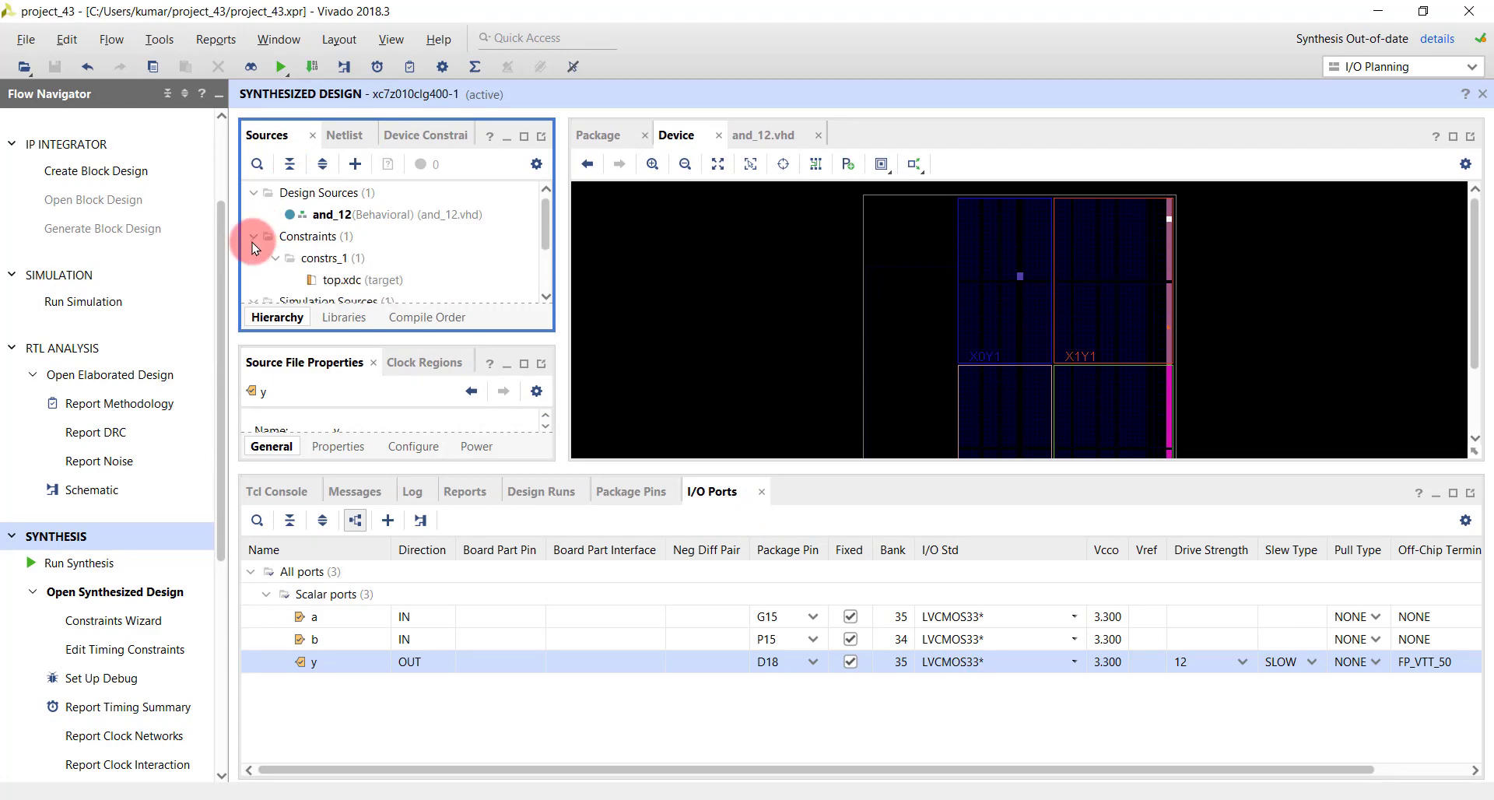
pyautogui.doubleClick(340, 281)
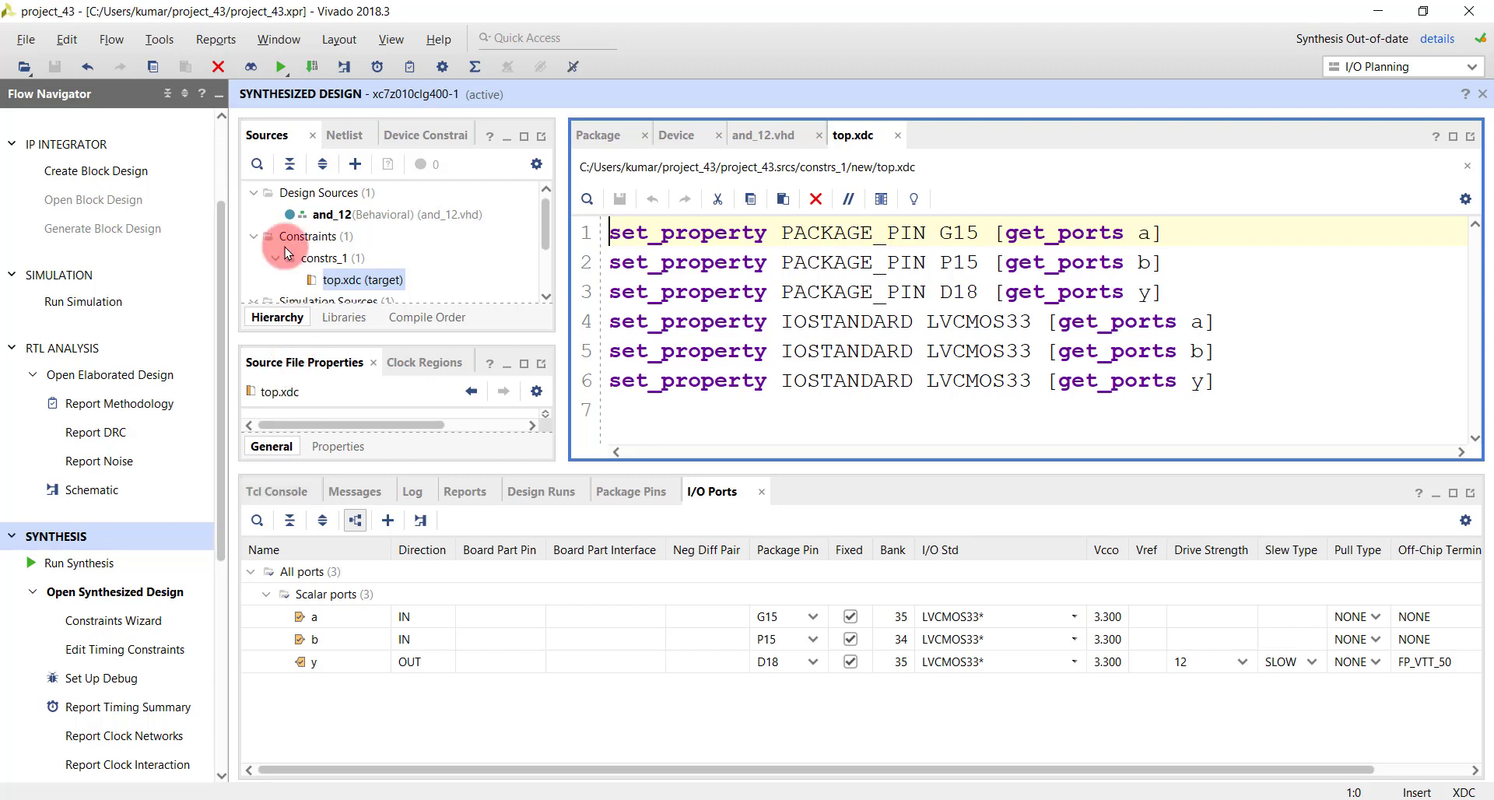
# - Show the and_12 netlist in a widened pane and expand its nets and leaf cells
pyautogui.click(332, 135)
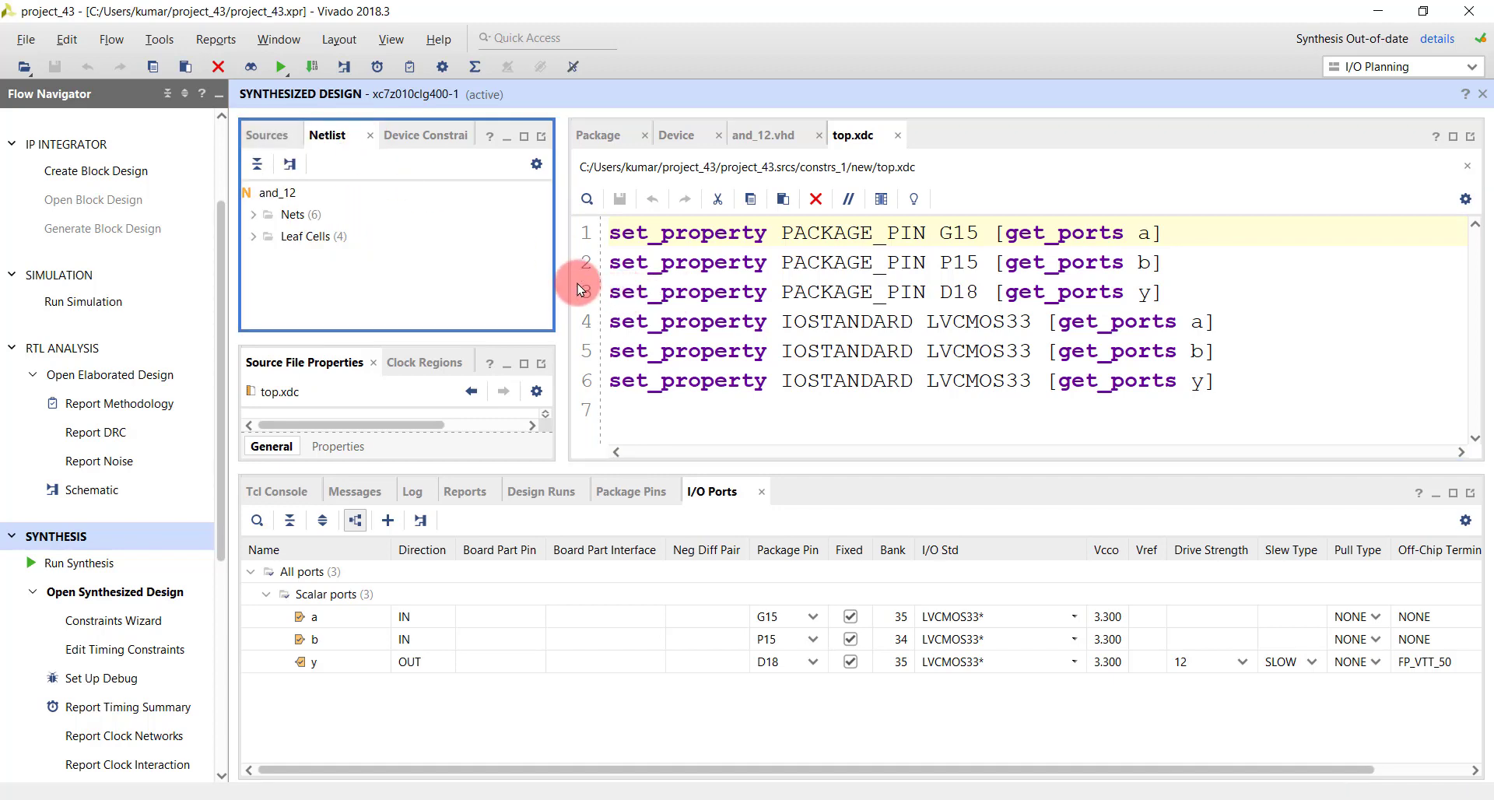
pyautogui.moveTo(558, 290); pyautogui.dragTo(748, 260)
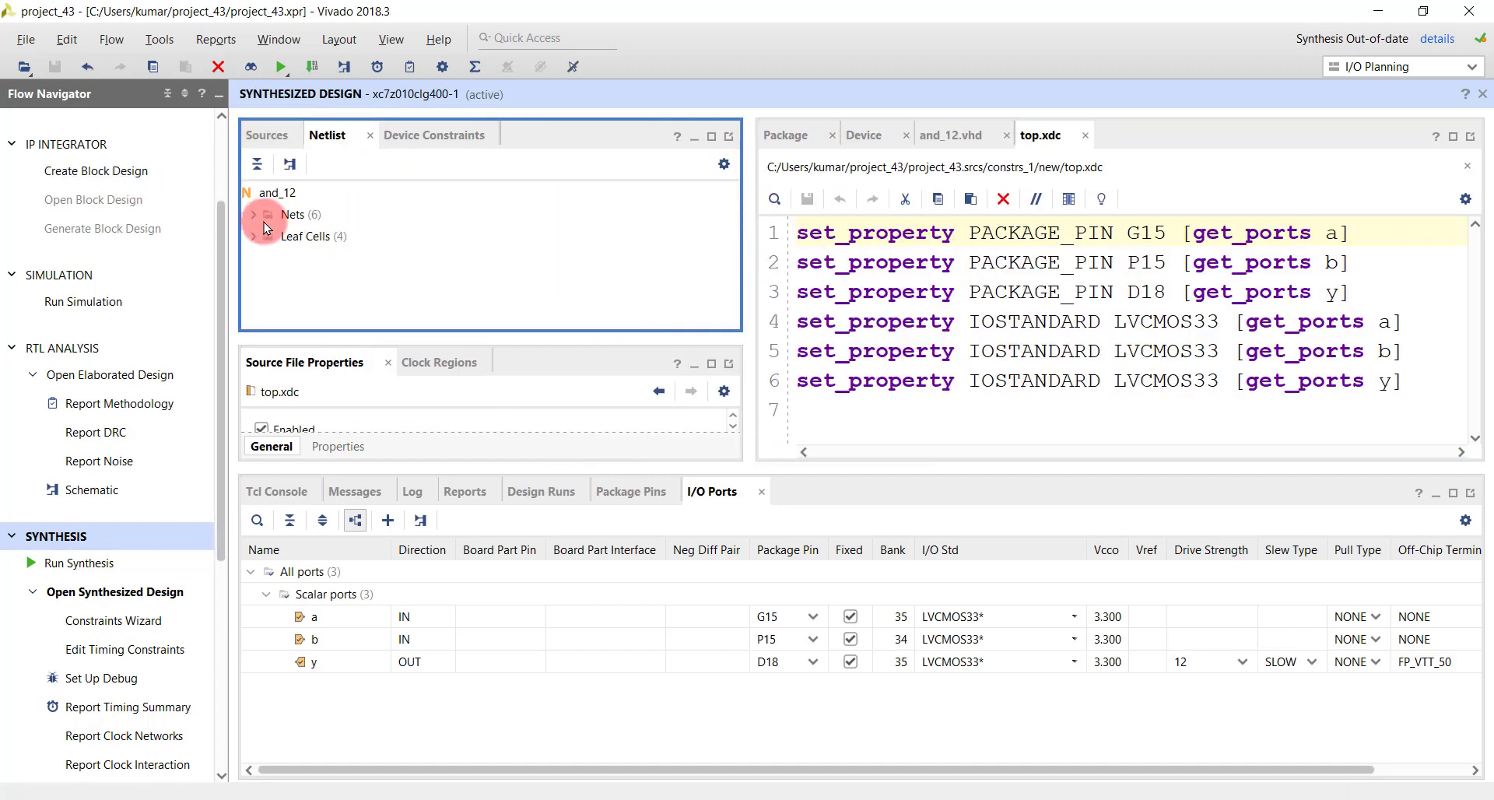
pyautogui.click(252, 214)
pyautogui.scroll(-1, 367, 249)
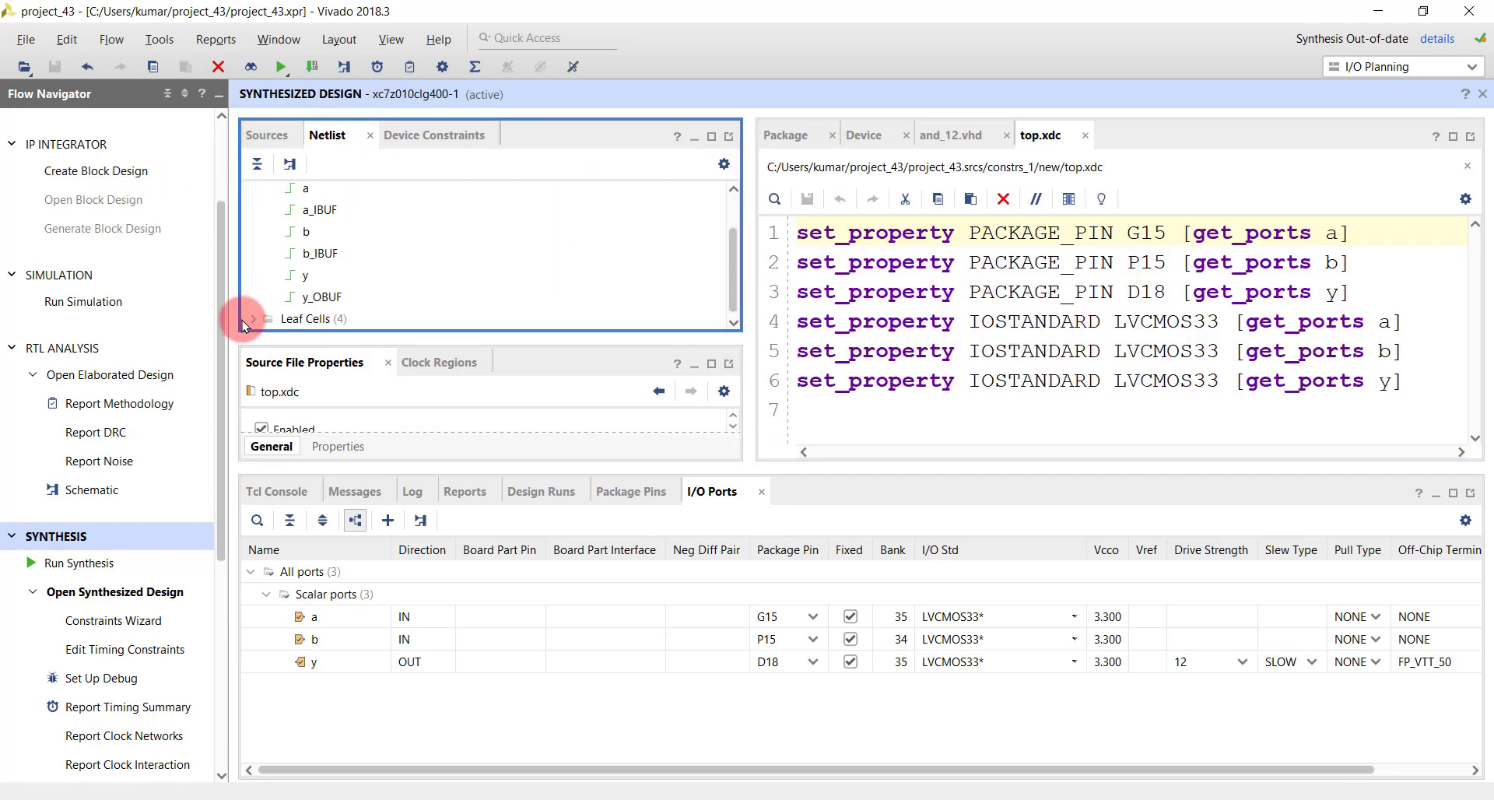
pyautogui.click(253, 318)
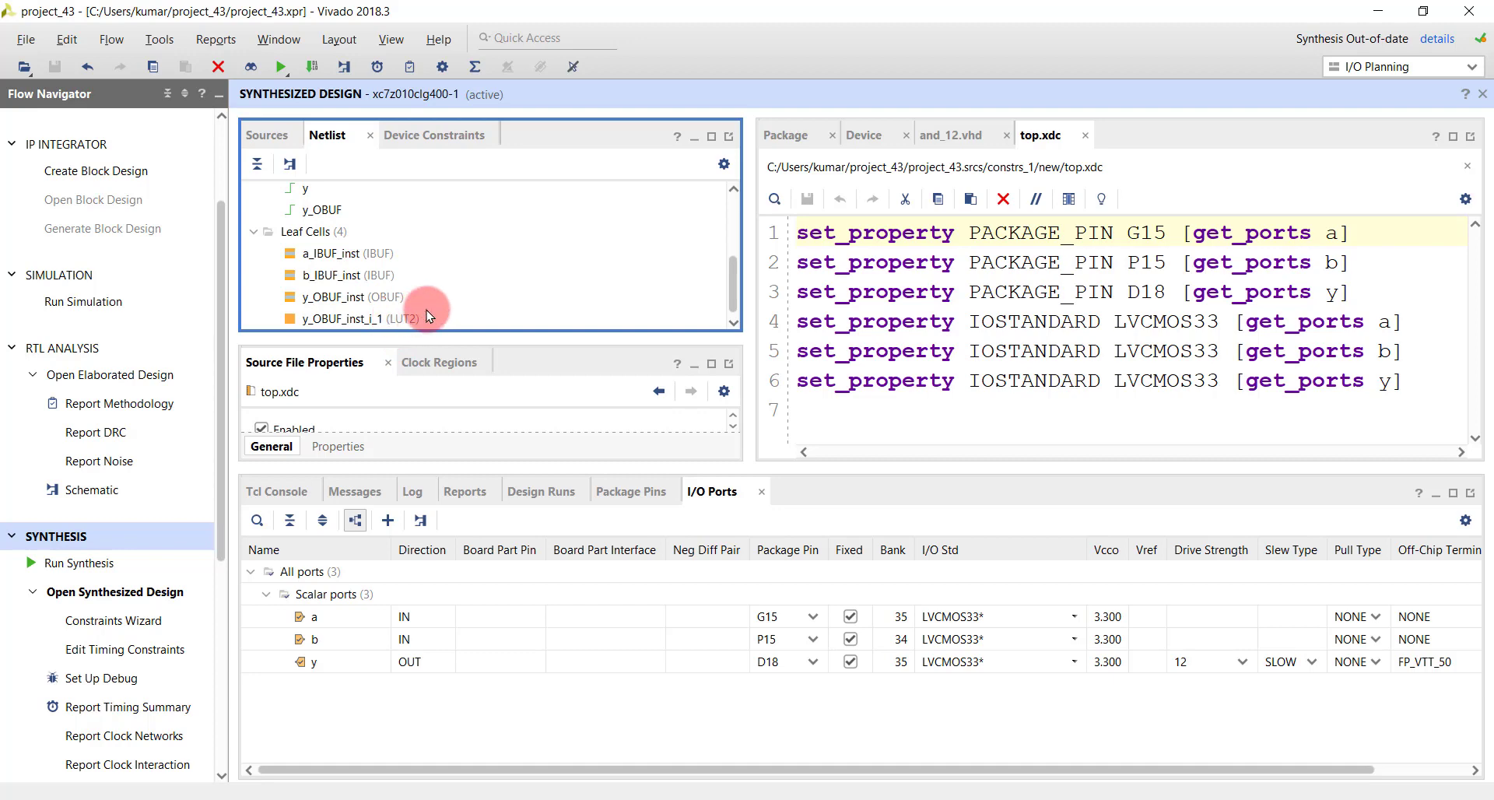
# - Create a schematic of the LUT2 leaf cell y_OBUF_inst_i_1 from the synthesized design
pyautogui.click(402, 320)
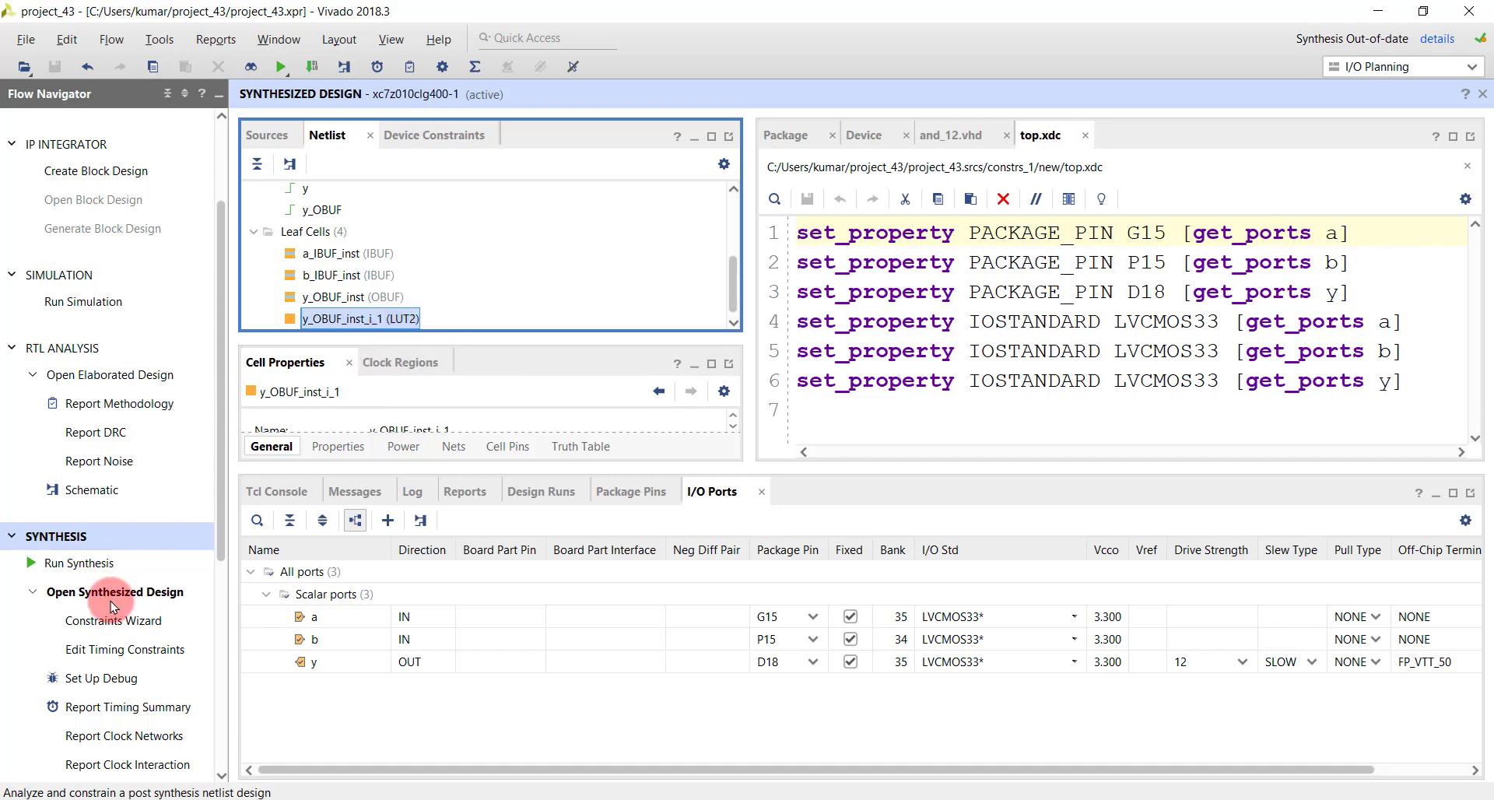
pyautogui.scroll(-5, 89, 595)
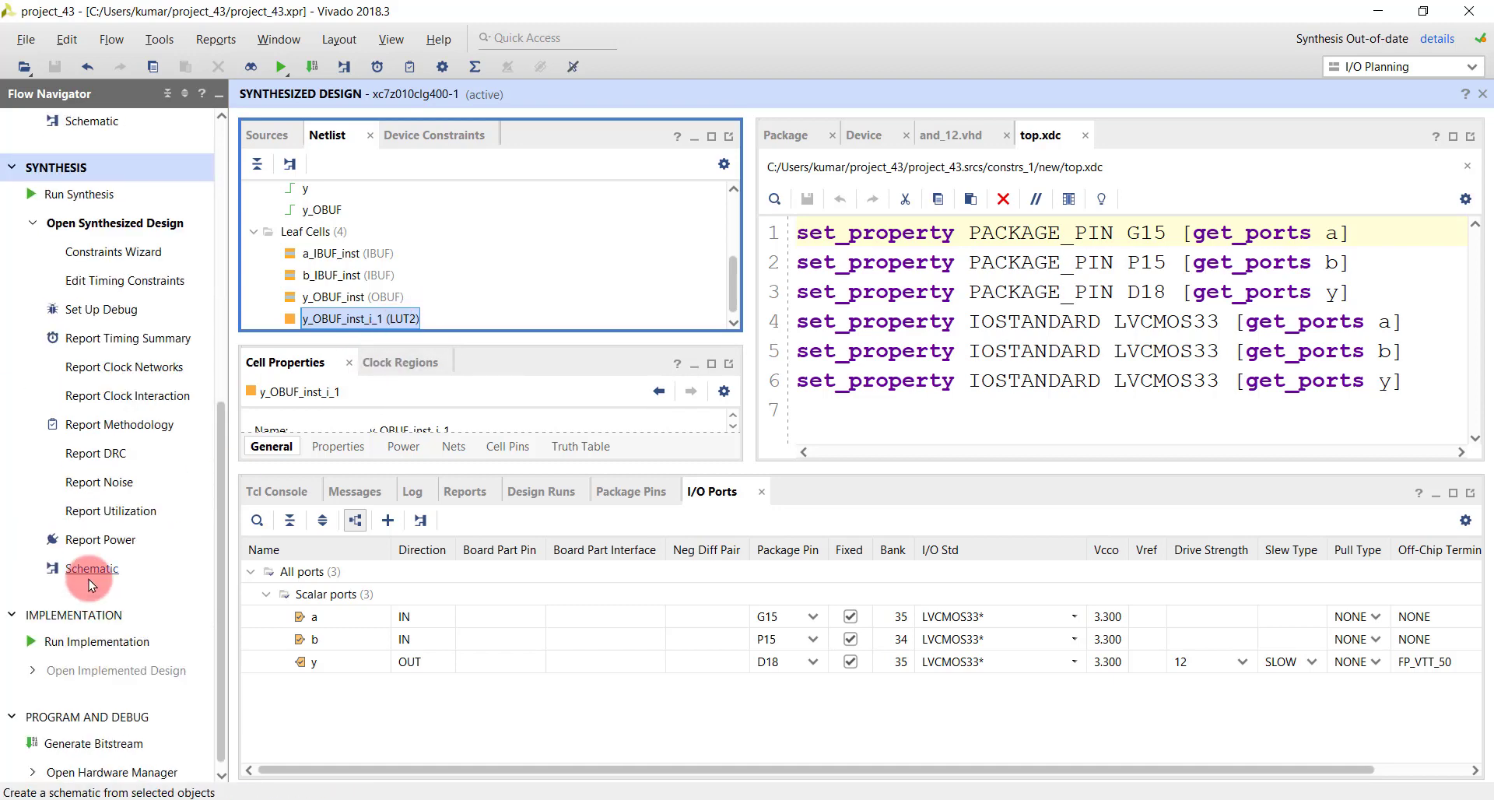
pyautogui.click(91, 574)
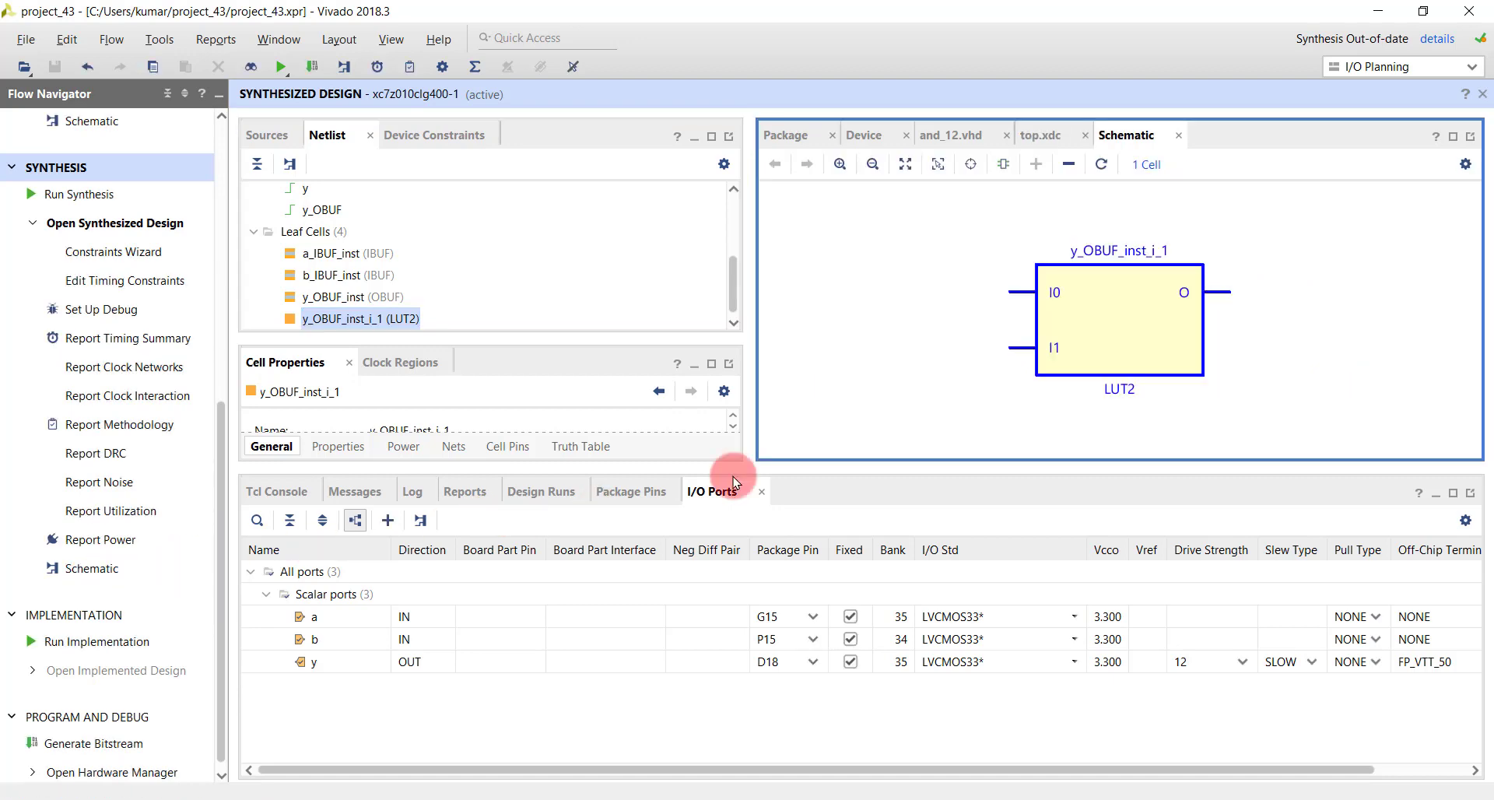